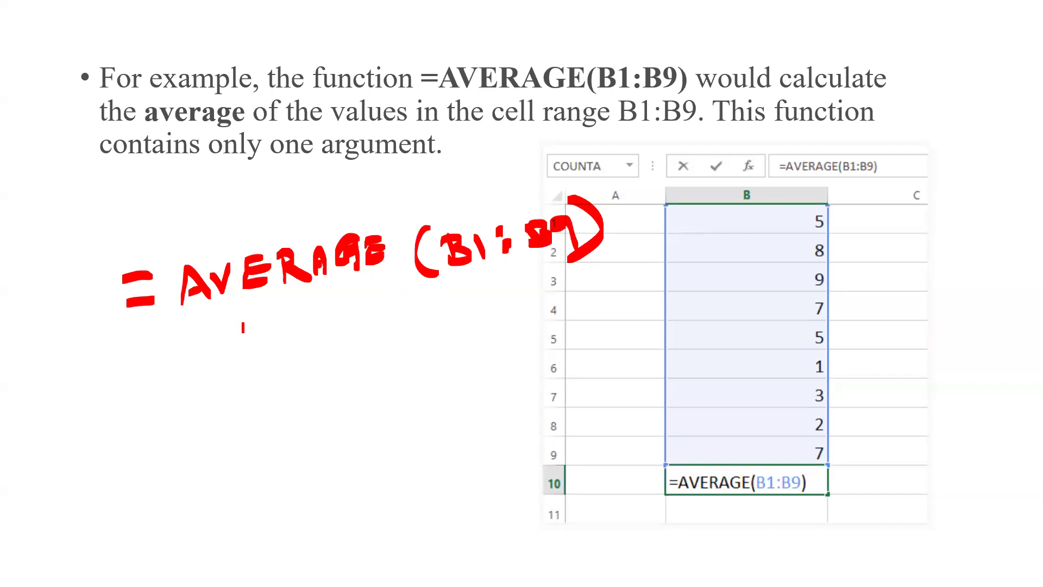
Underline the handwritten AVERAGE function name, its B1:B9 argument and the closing bracket in red ink on the slide
left_click_drag(226, 341, 364, 306)
left_click_drag(270, 341, 356, 322)
left_click_drag(460, 300, 613, 280)
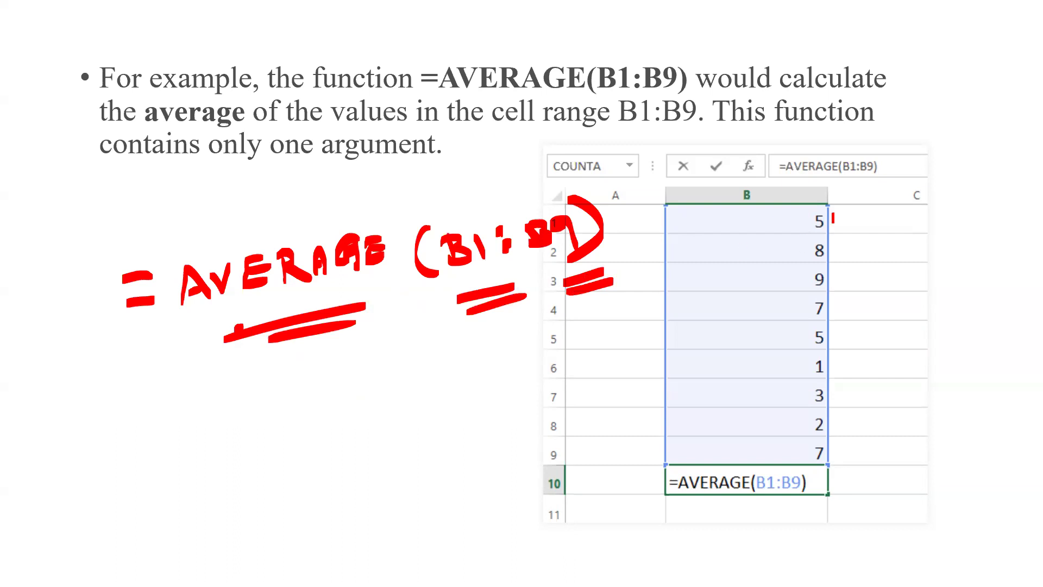
Mark column B's header, its first and last values and the value range in red ink, and circle the AVERAGE formula in B10
mouse_move(785, 188)
left_mouse_down()
mouse_move(674, 204)
mouse_move(670, 213)
left_mouse_up()
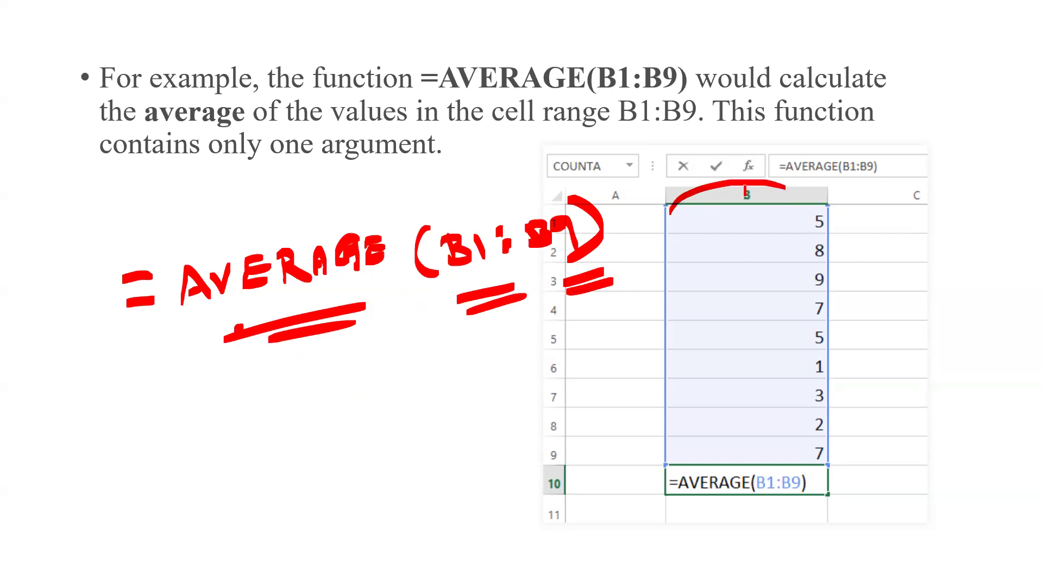
mouse_move(728, 197)
left_mouse_down()
mouse_move(786, 191)
mouse_move(773, 193)
mouse_move(829, 220)
left_mouse_up()
left_click_drag(804, 455, 839, 449)
left_click_drag(863, 232, 849, 490)
mouse_move(783, 487)
left_mouse_down()
mouse_move(761, 468)
mouse_move(842, 480)
left_mouse_up()
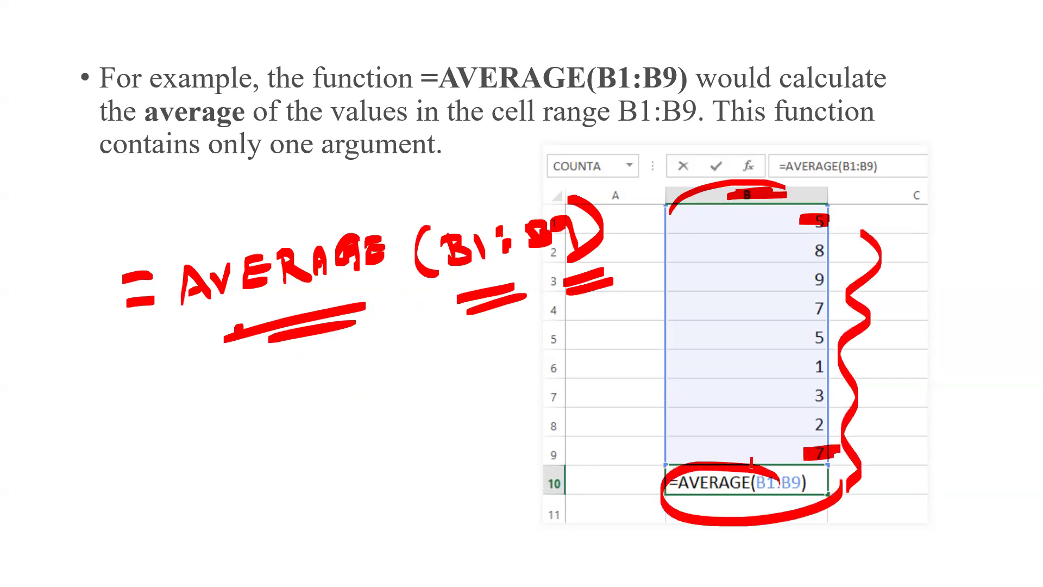
left_click_drag(752, 463, 725, 481)
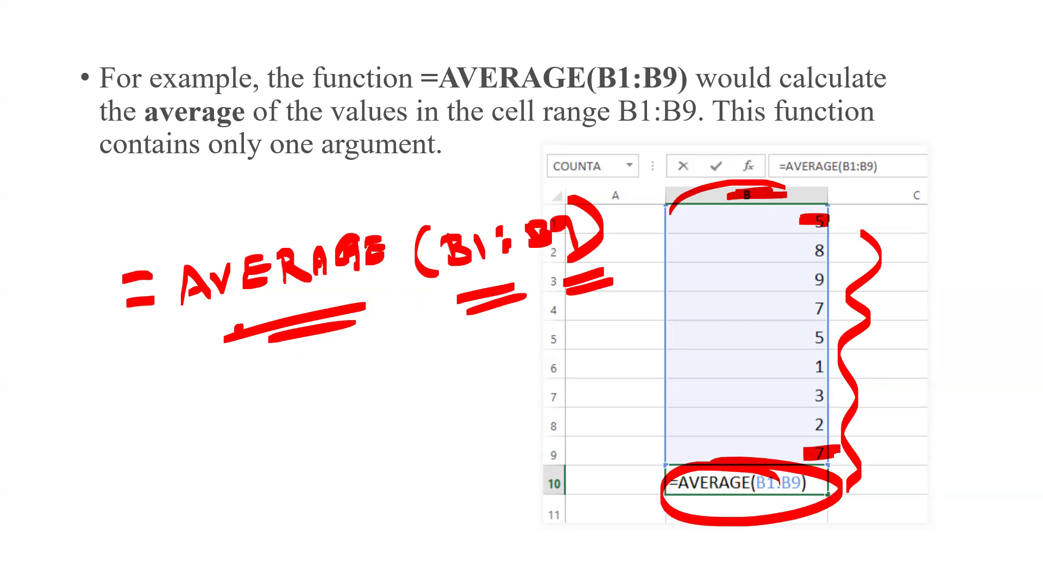
Advance to the slide about comma-separated arguments and draw red check marks over the text and above the SUM example
key("Right")
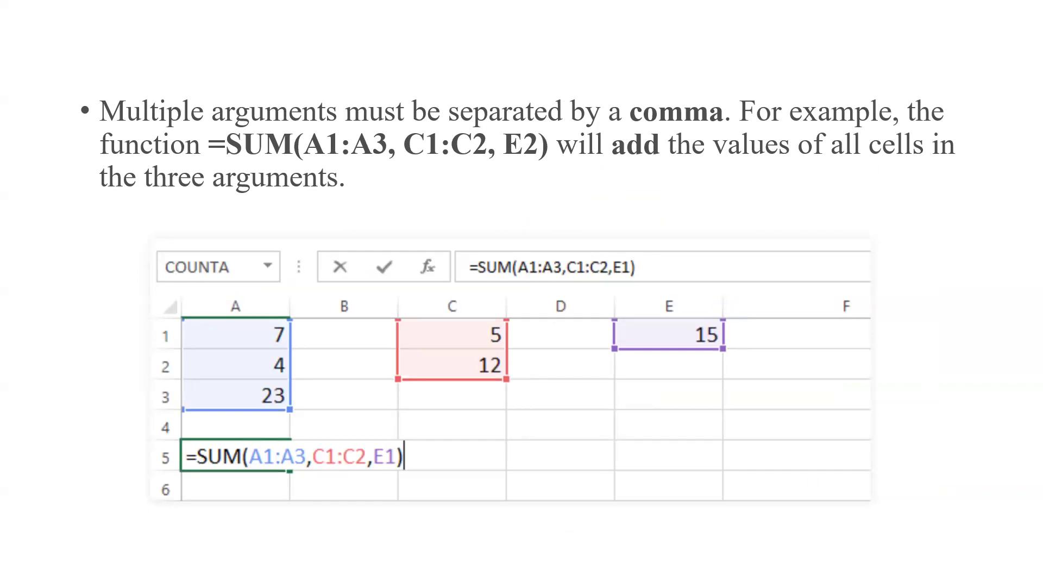
left_click_drag(356, 122, 530, 80)
left_click_drag(424, 121, 568, 120)
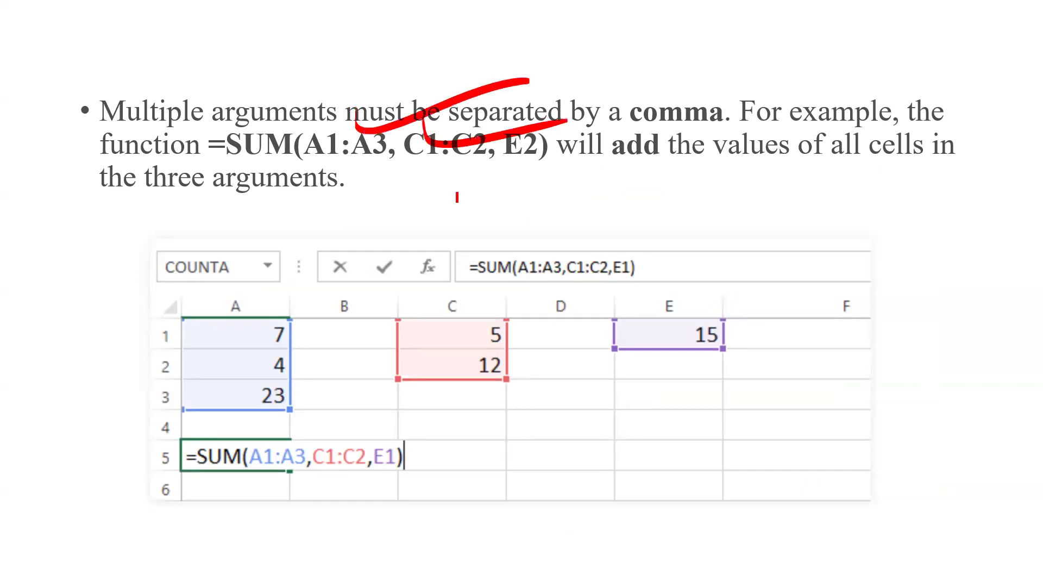
left_click_drag(464, 211, 587, 181)
key("Right")
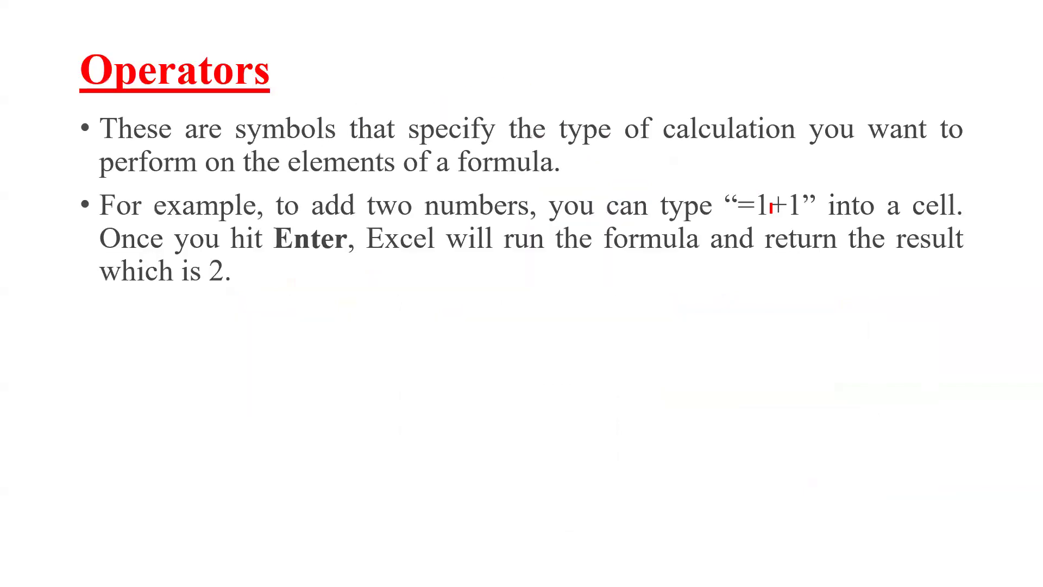
key("Left")
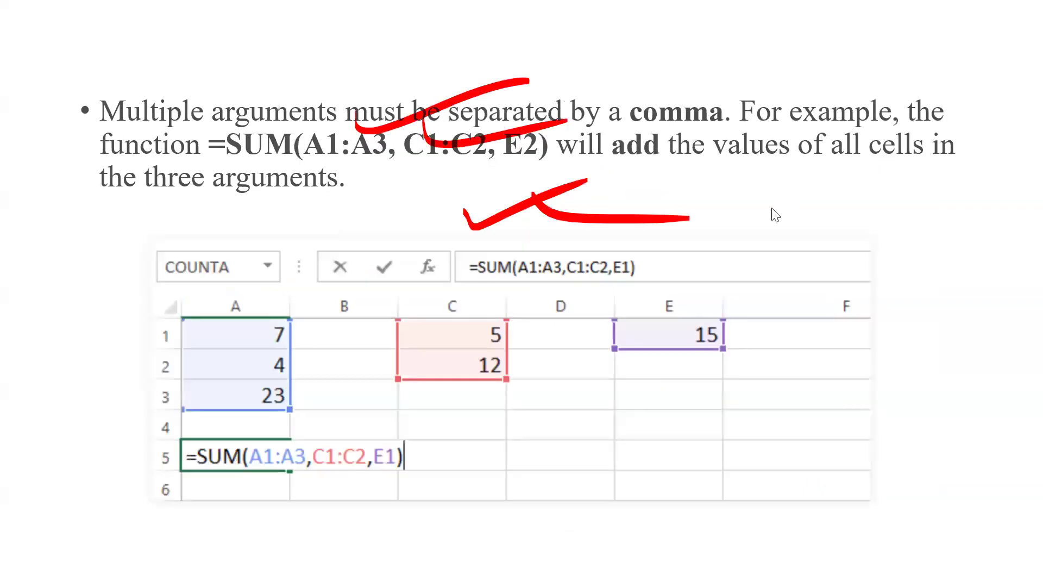
End the slide show and switch to Excel with a new blank workbook
key("Escape")
left_click(504, 326)
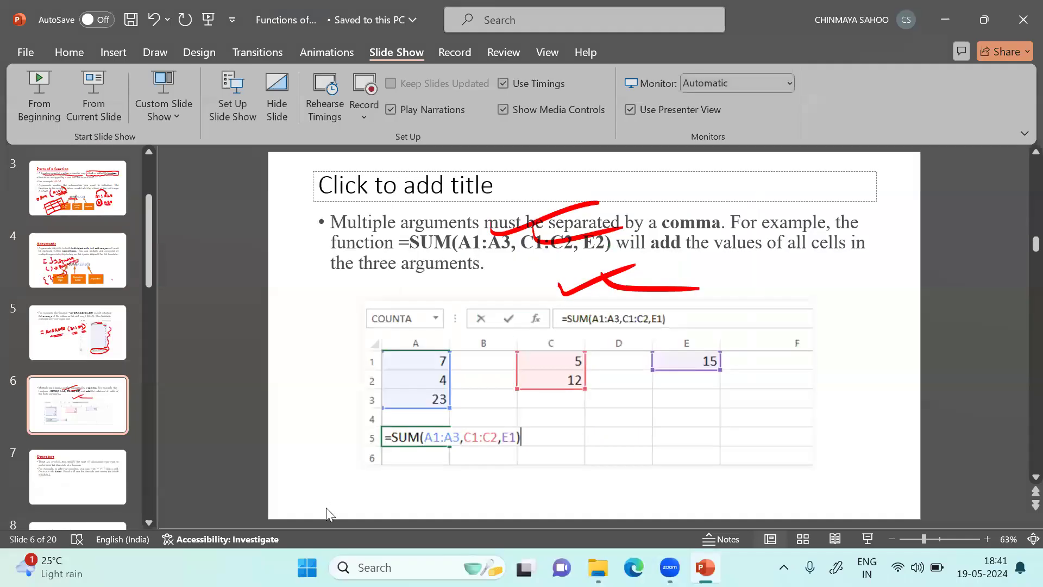
left_click(380, 567)
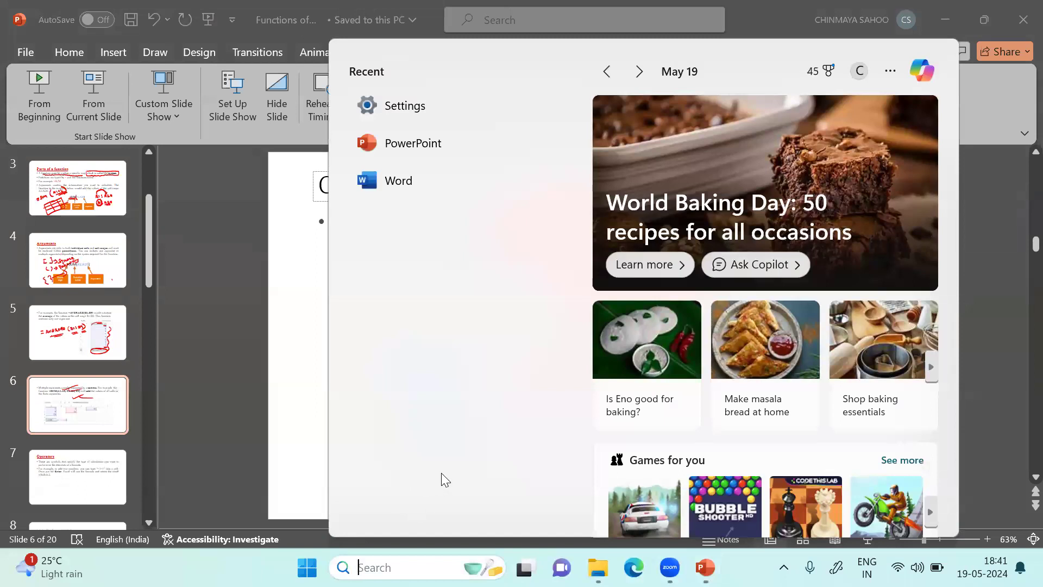
type("excel")
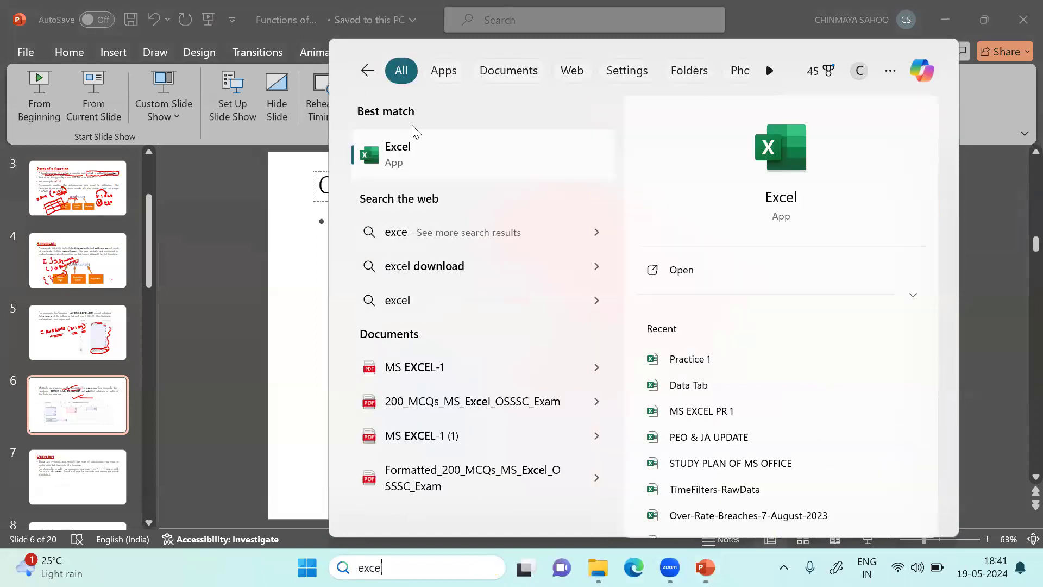
left_click(423, 159)
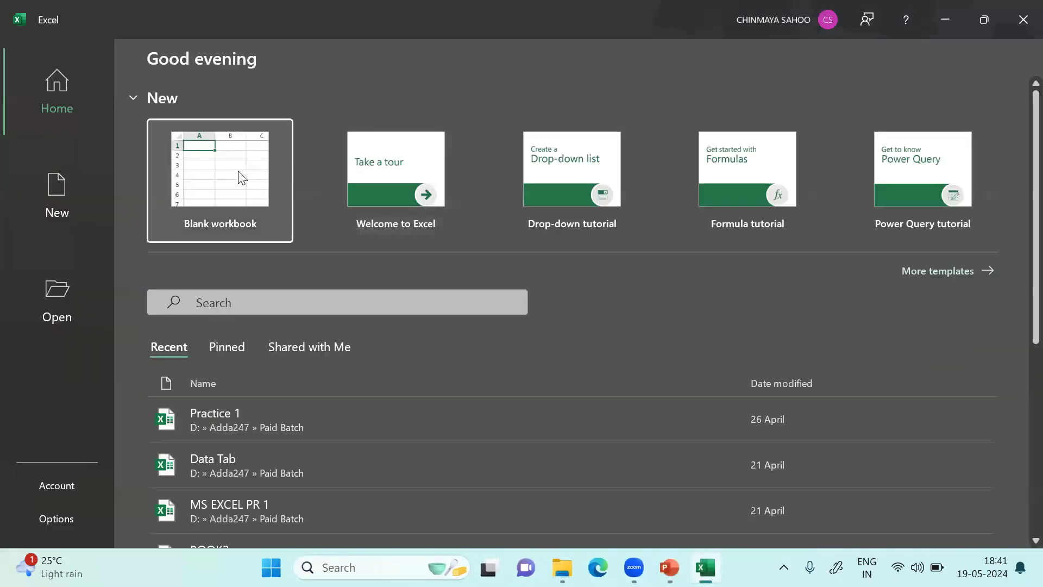
left_click(245, 170)
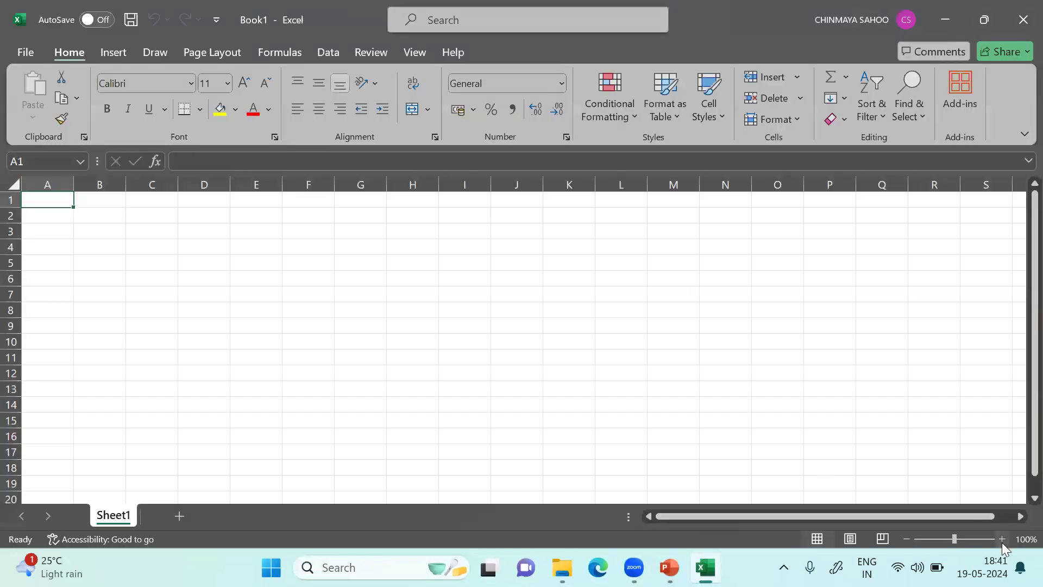
Enter the values 12, 13 and 40 down cells A1 to A3
left_click(1002, 542)
left_click(1003, 541)
left_click(1002, 539)
left_click(1002, 539)
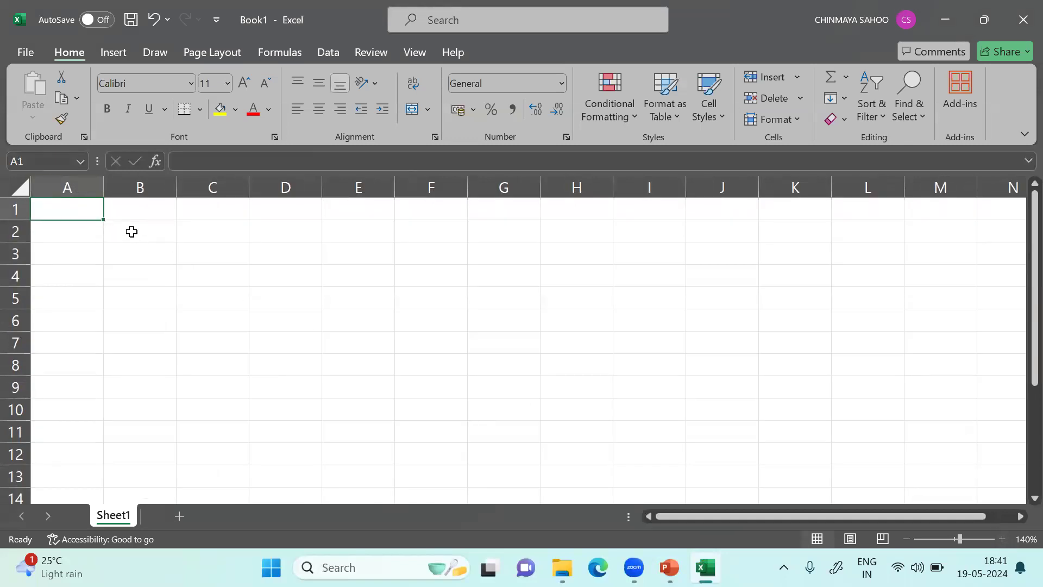
type("12")
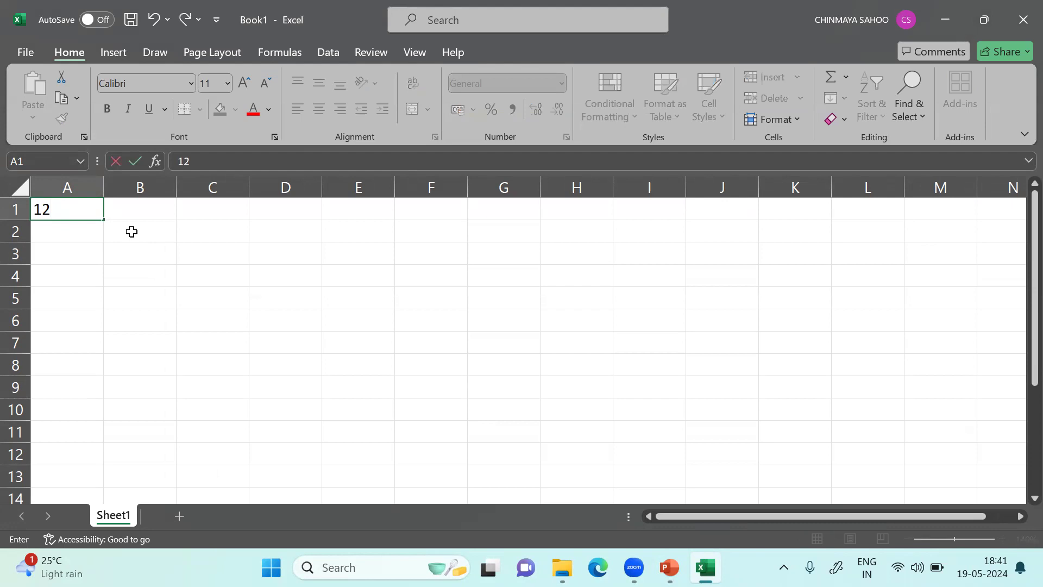
key("Return")
type("13")
key("Return")
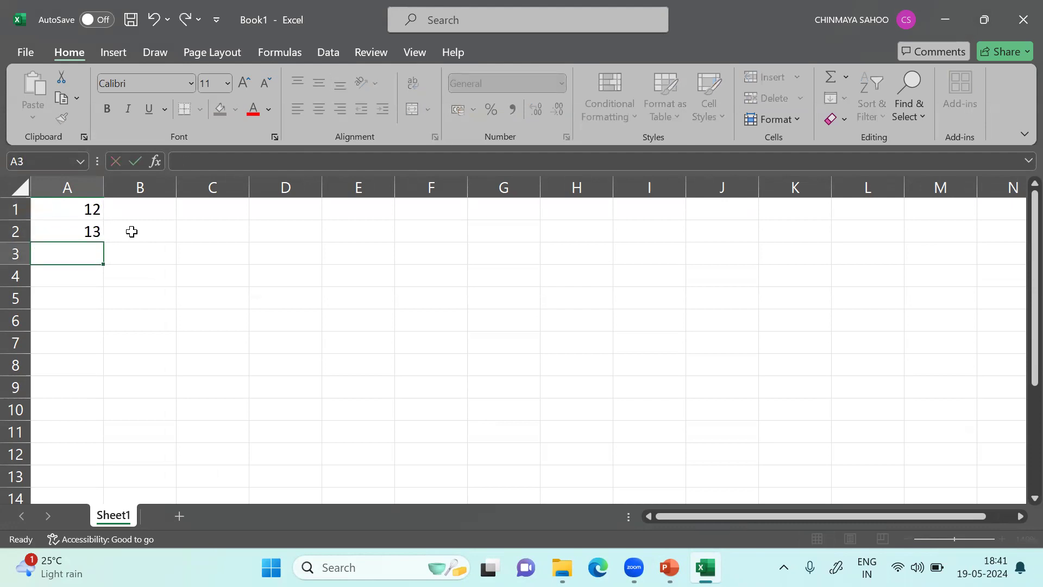
type("40")
key("Tab")
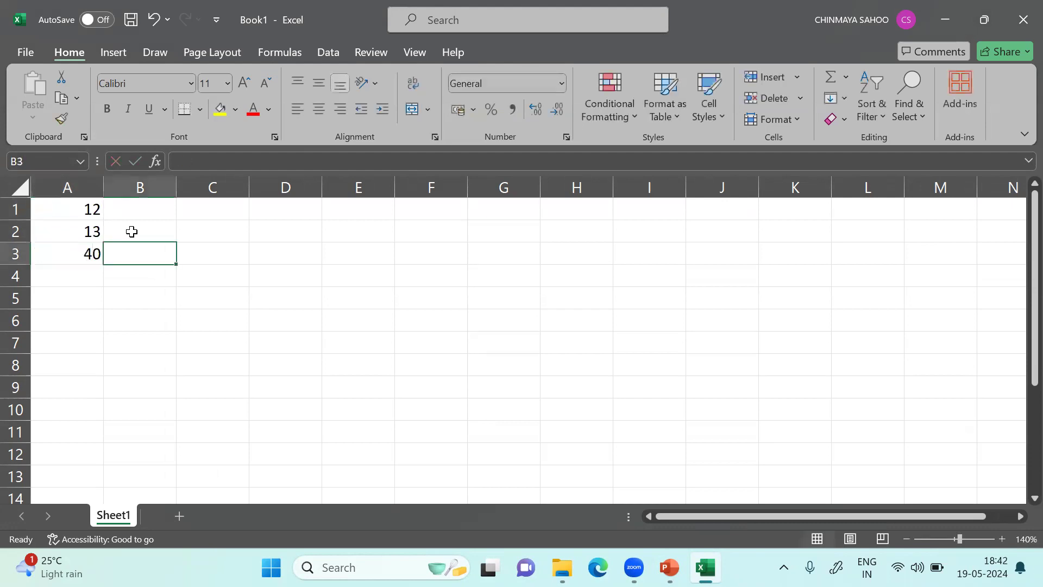
Enter the values 40, 60, 70, 80, 56 and 76 down cells B2 to B7
left_click(132, 232)
type("40")
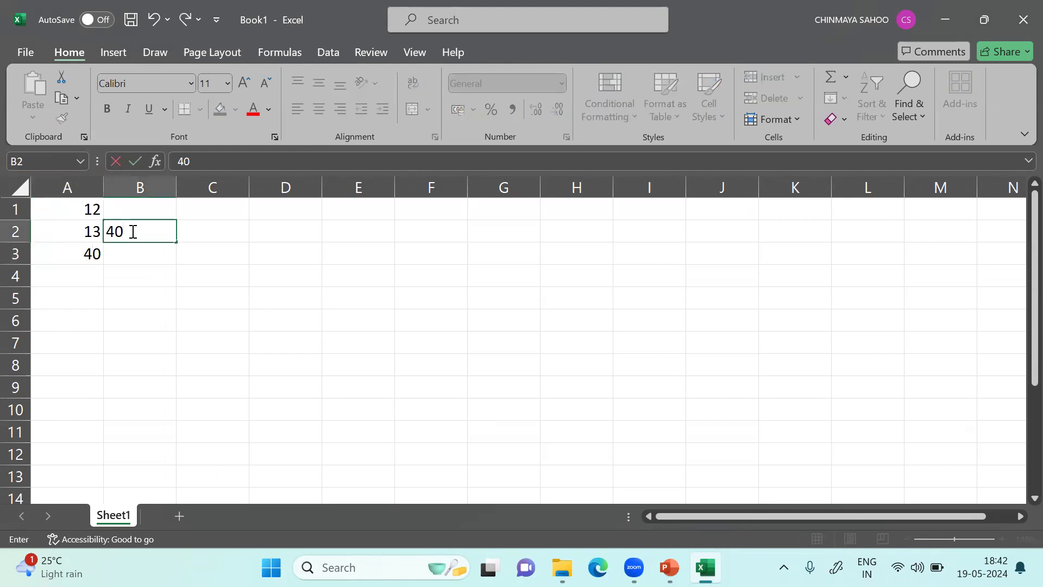
key("Return")
type("60")
key("Return")
type("70")
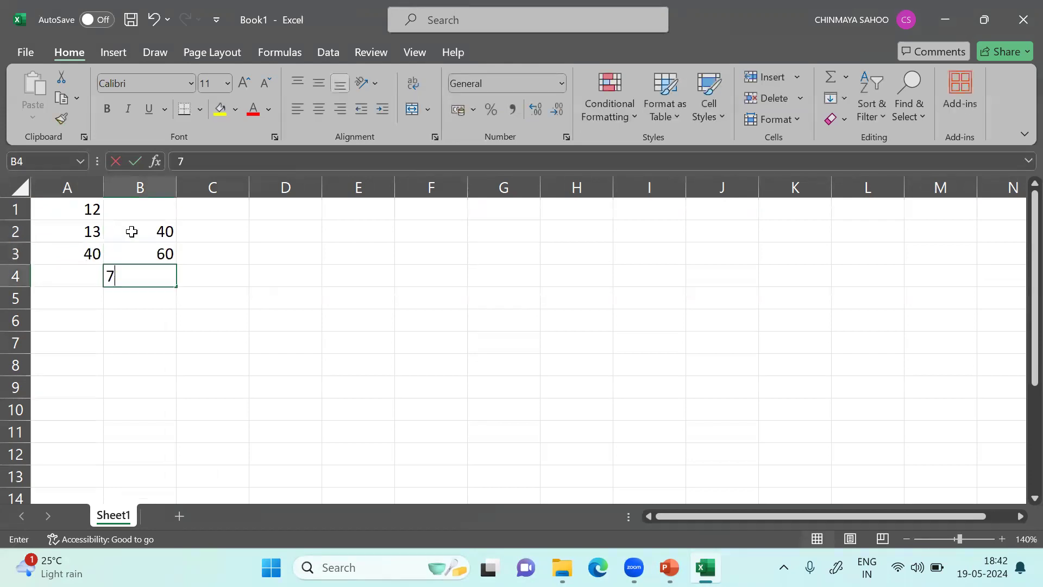
key("Return")
type("80")
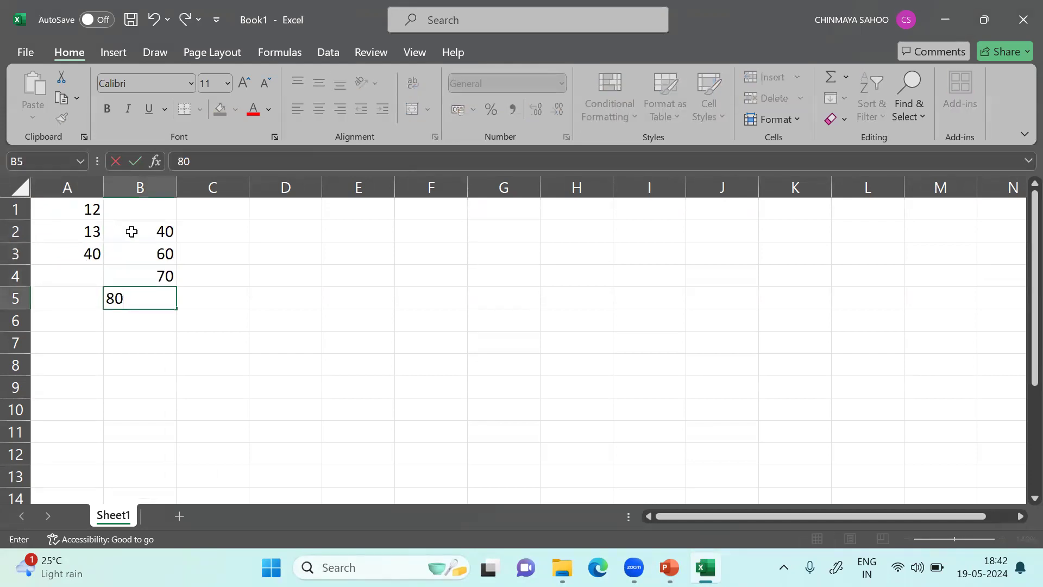
key("Return")
type("56")
key("Return")
type("76")
left_click(314, 254)
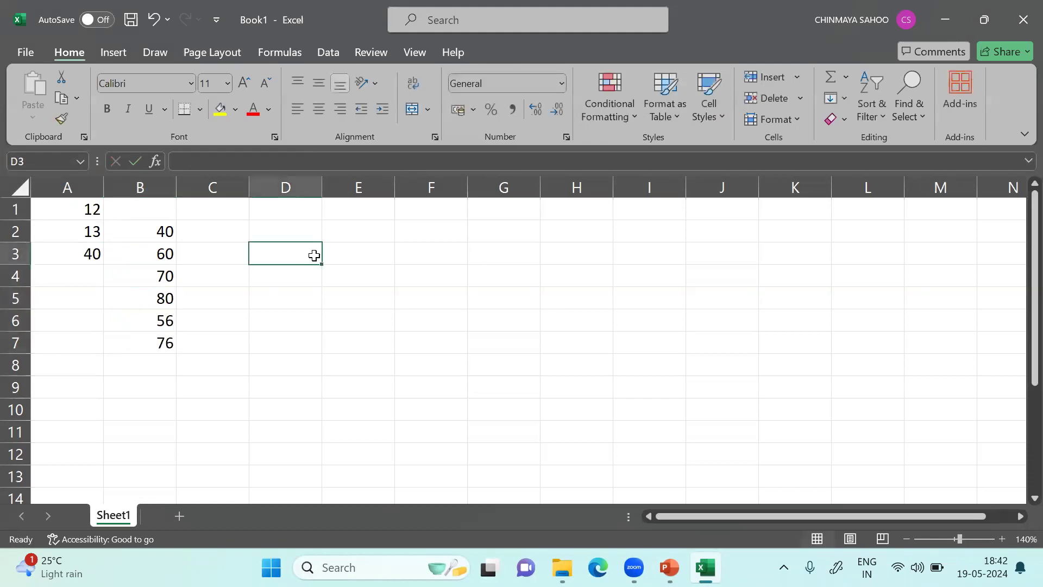
Examine column B, the first and last values of the range B2:B7, the empty cell B8 and its formula entry area
left_click(139, 188)
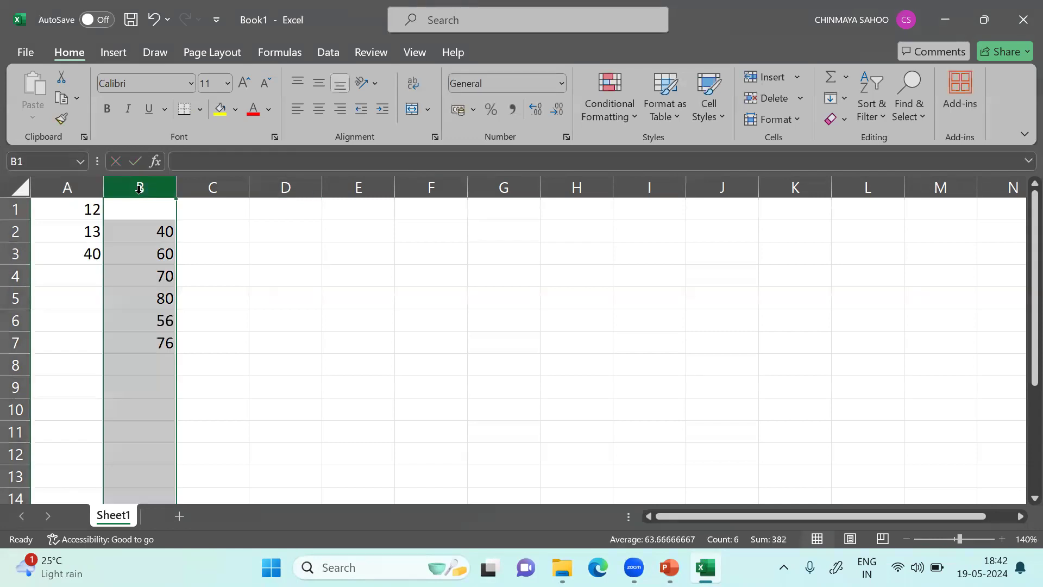
left_click(150, 371)
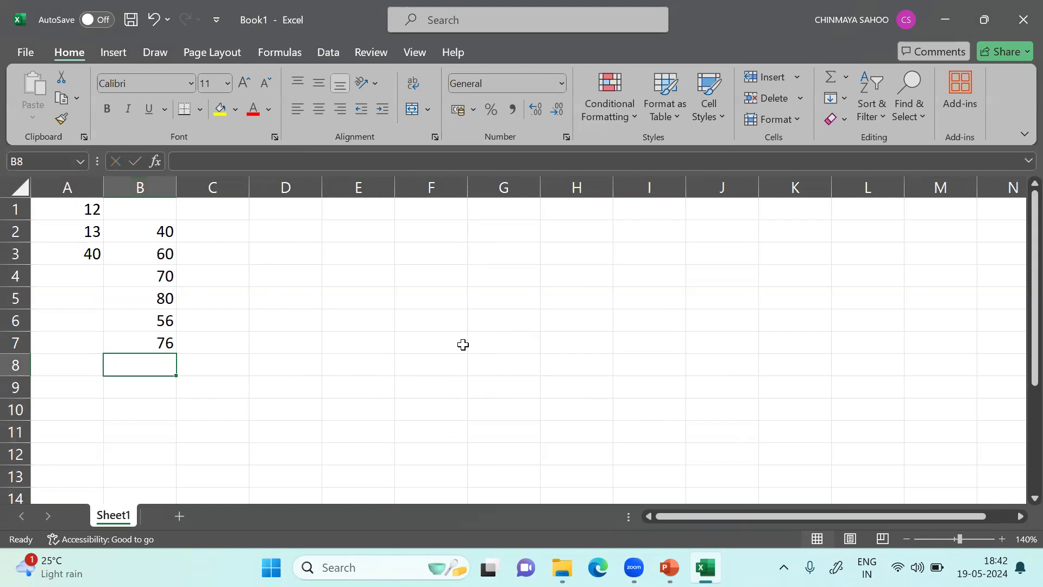
left_click(225, 157)
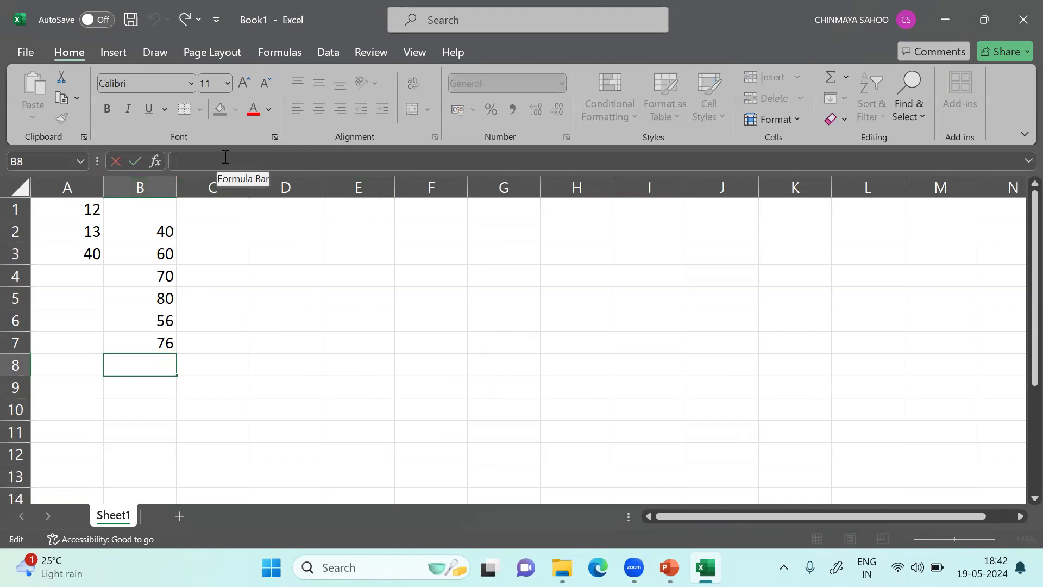
left_click(211, 272)
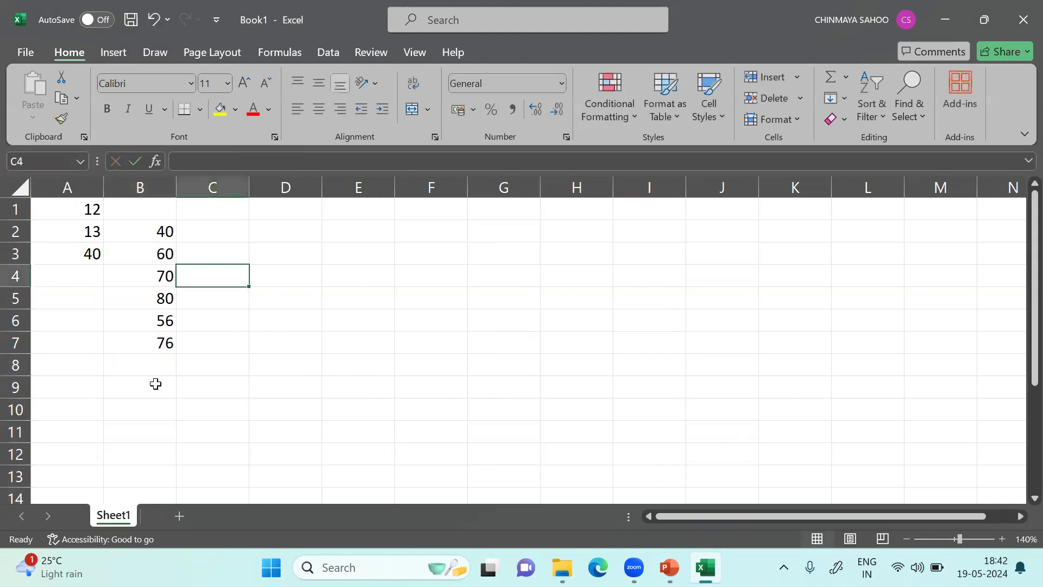
left_click_drag(140, 233, 167, 344)
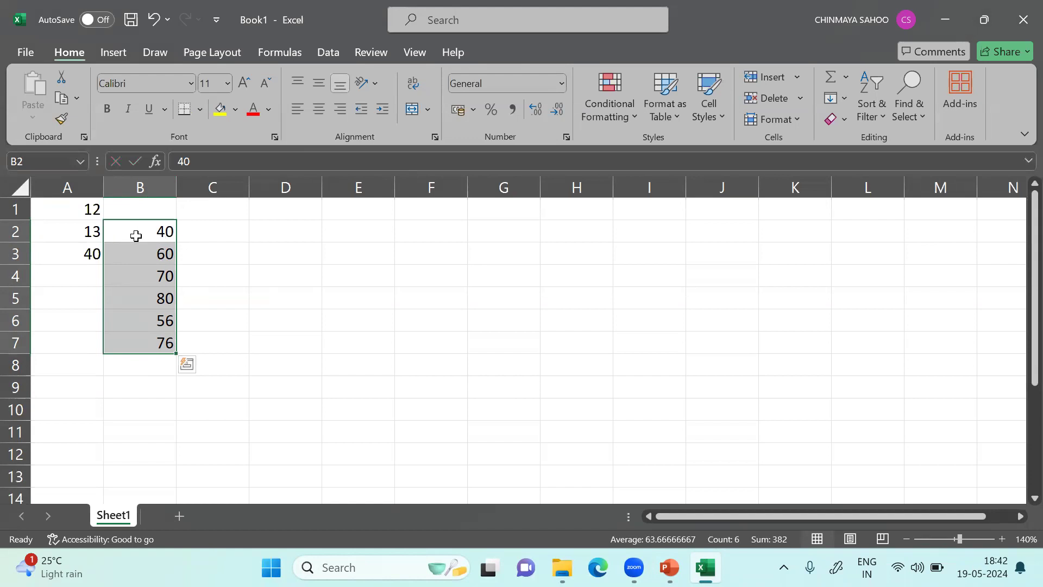
left_click(155, 232)
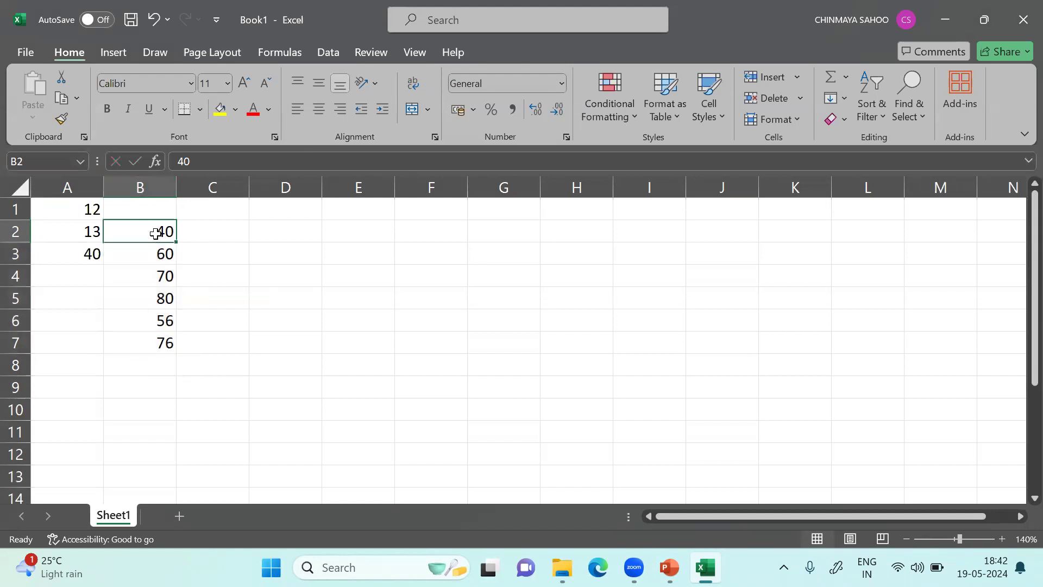
left_click(166, 342)
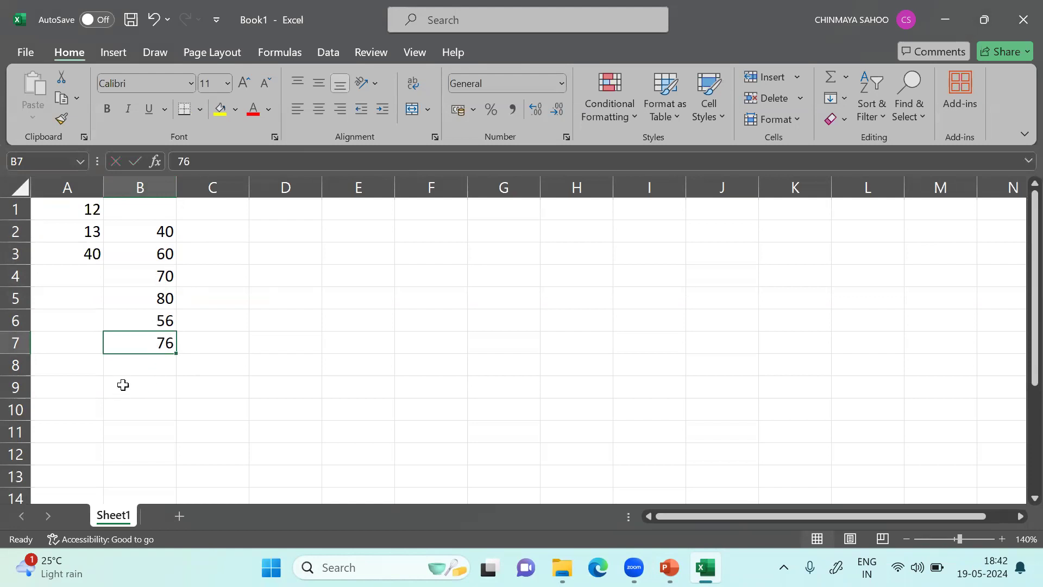
left_click(145, 369)
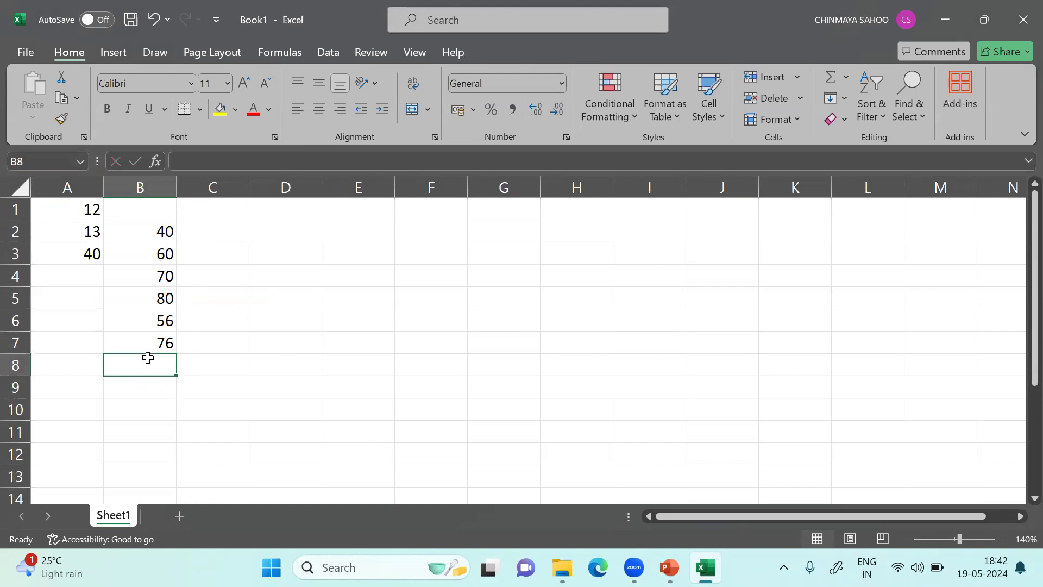
left_click(217, 167)
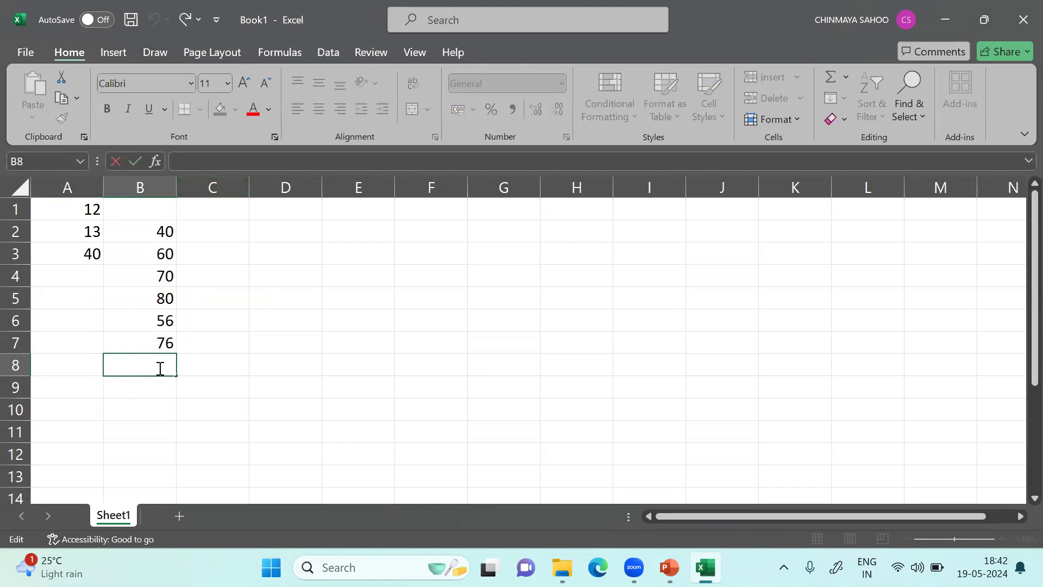
left_click(237, 368)
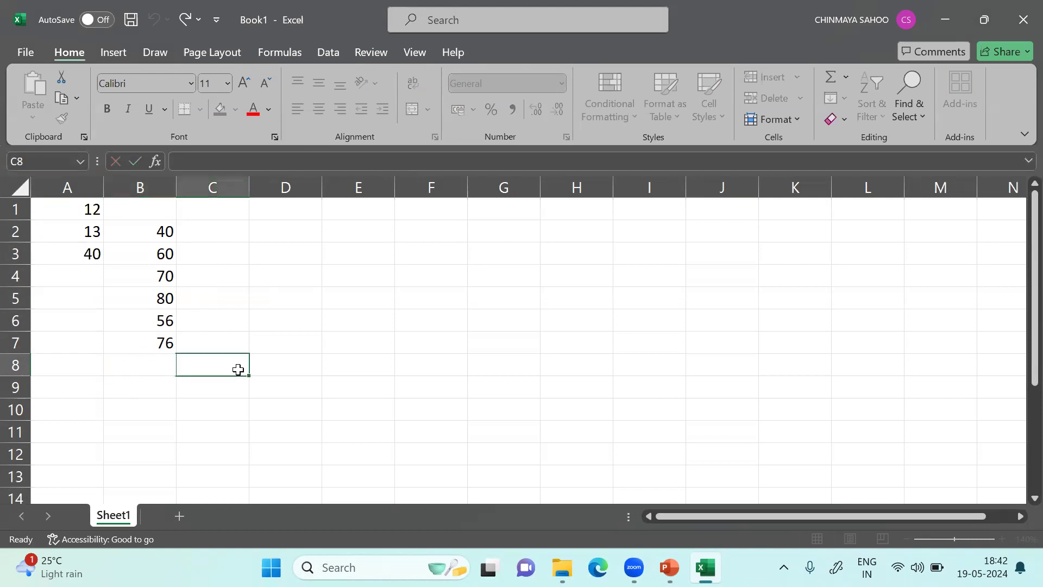
left_click(152, 367)
type("jehuhiu")
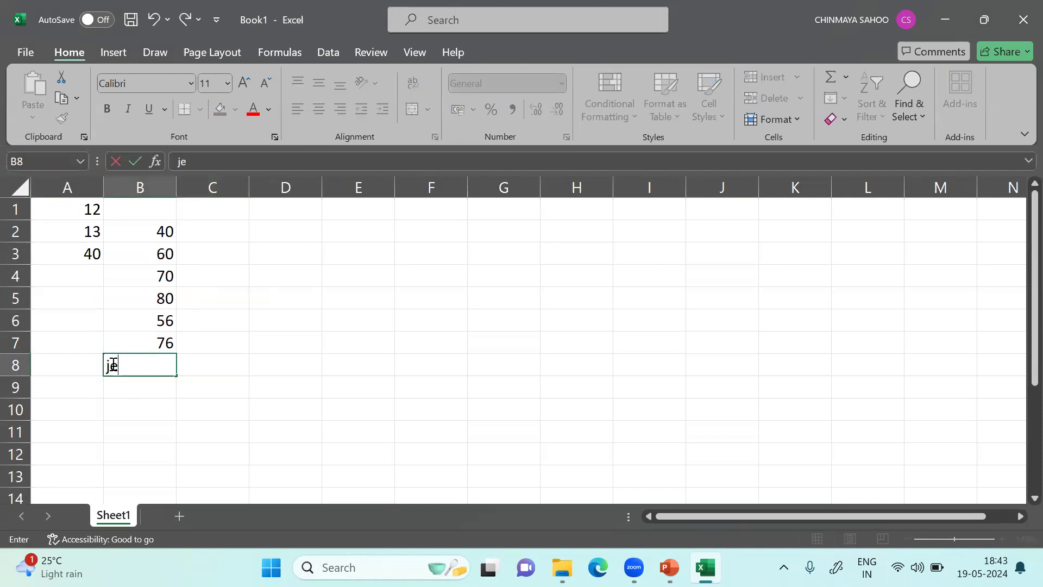
key("BackSpace")
key("BackSpace")
key("BackSpace")
key("BackSpace")
key("BackSpace")
key("BackSpace")
key("BackSpace")
Enter the formula =SUM(B2:B7) in cell B8, writing out the cell range by hand
left_click_drag(150, 234, 158, 335)
left_click(156, 366)
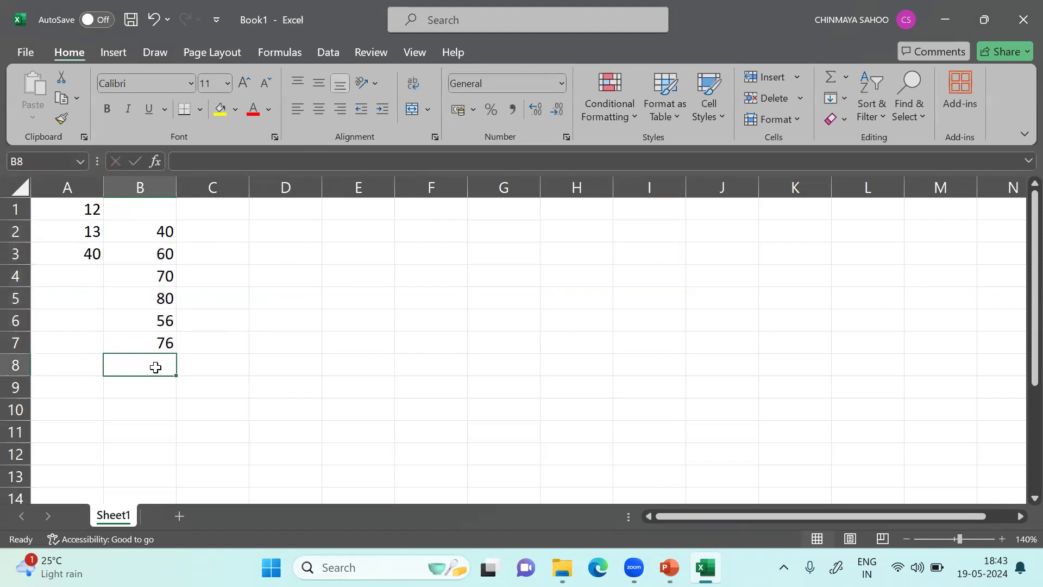
double_click(156, 368)
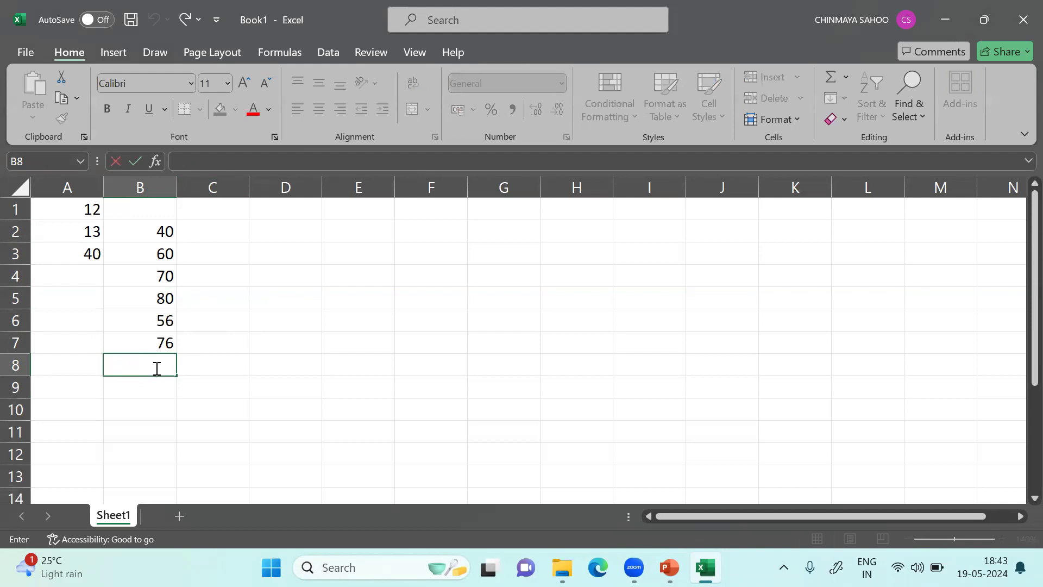
type("=")
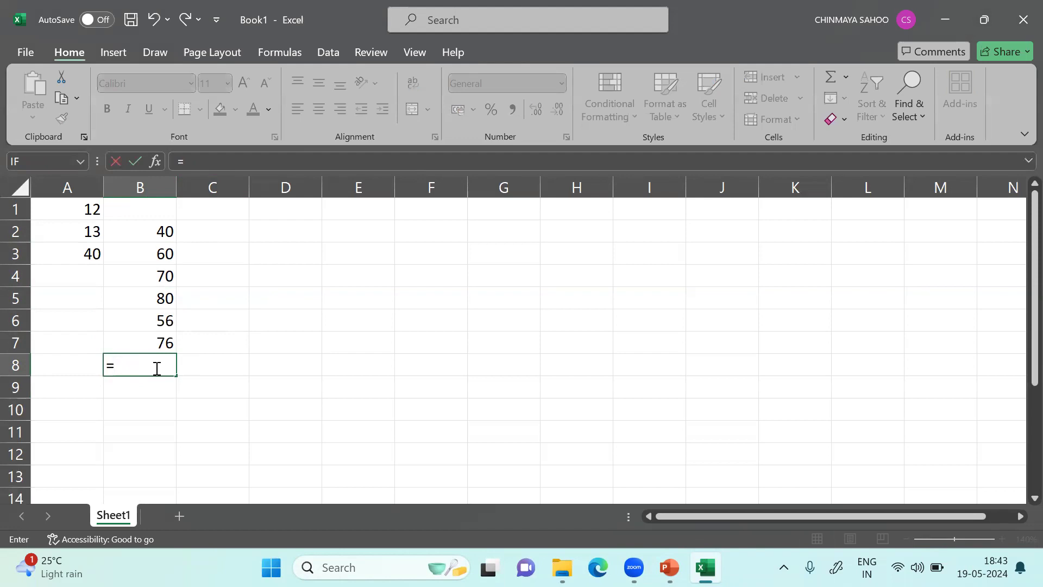
type("SUM")
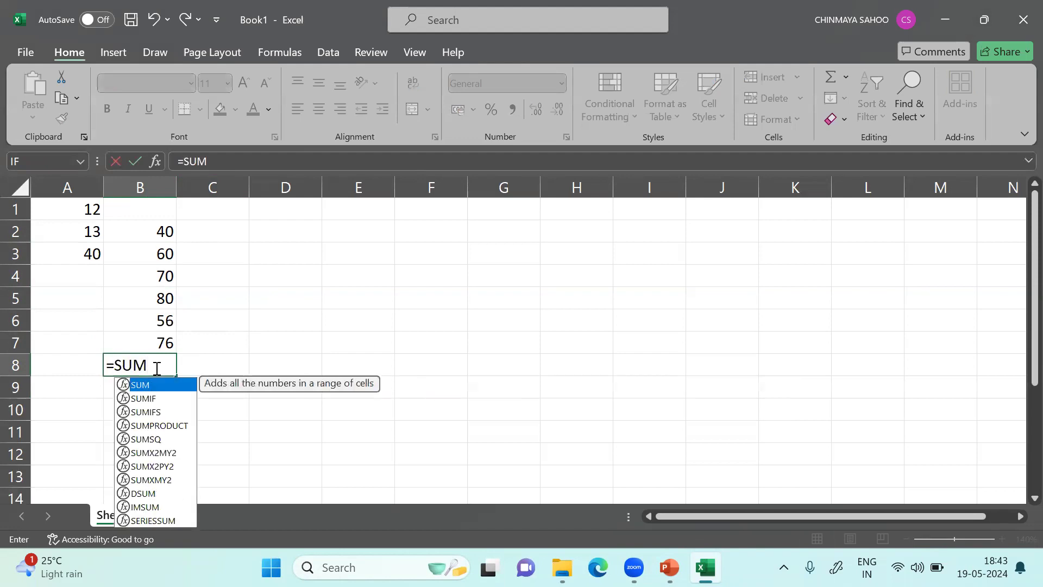
type("(")
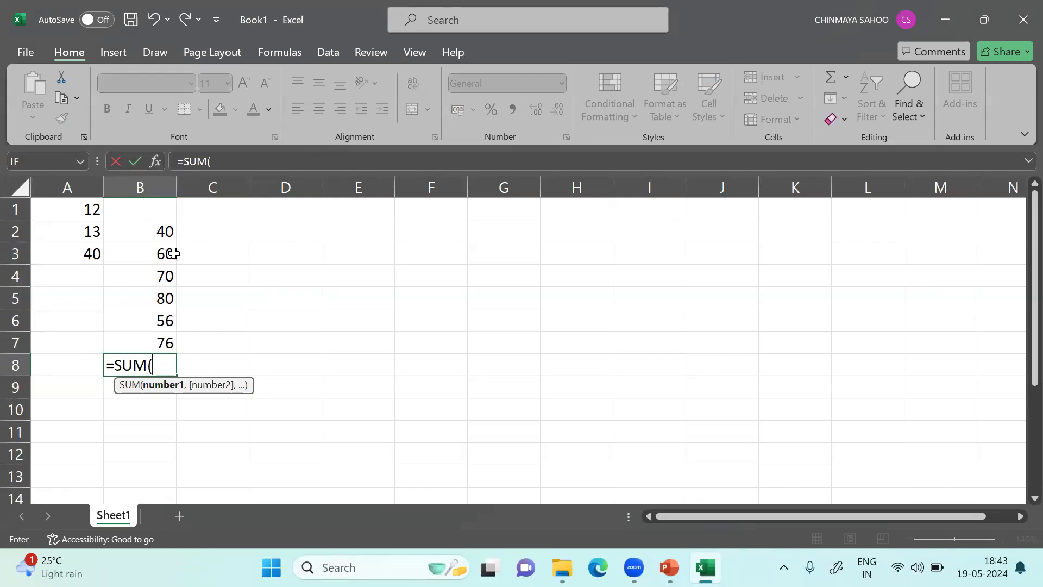
type("B2")
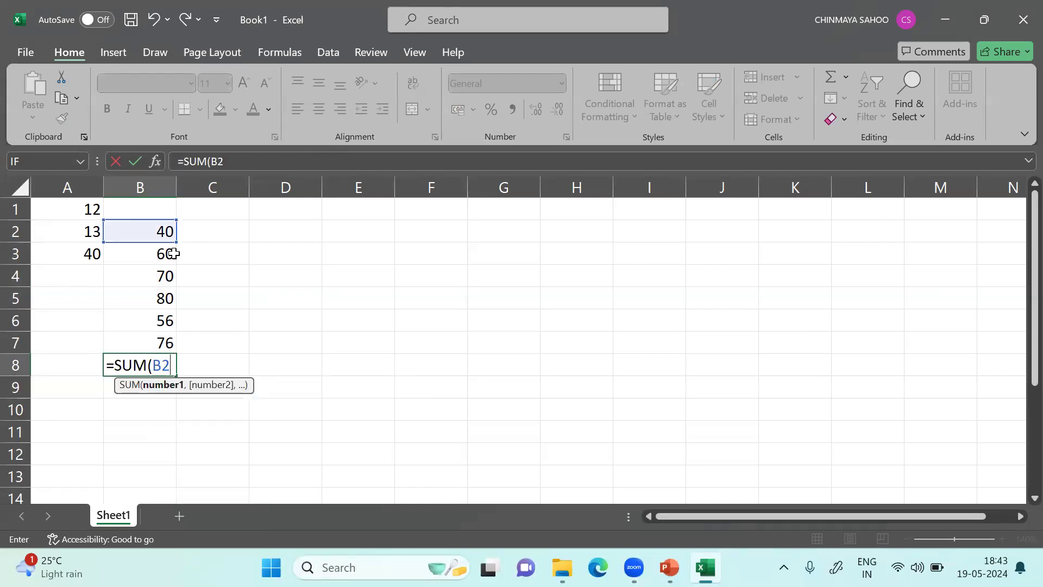
type(":B7")
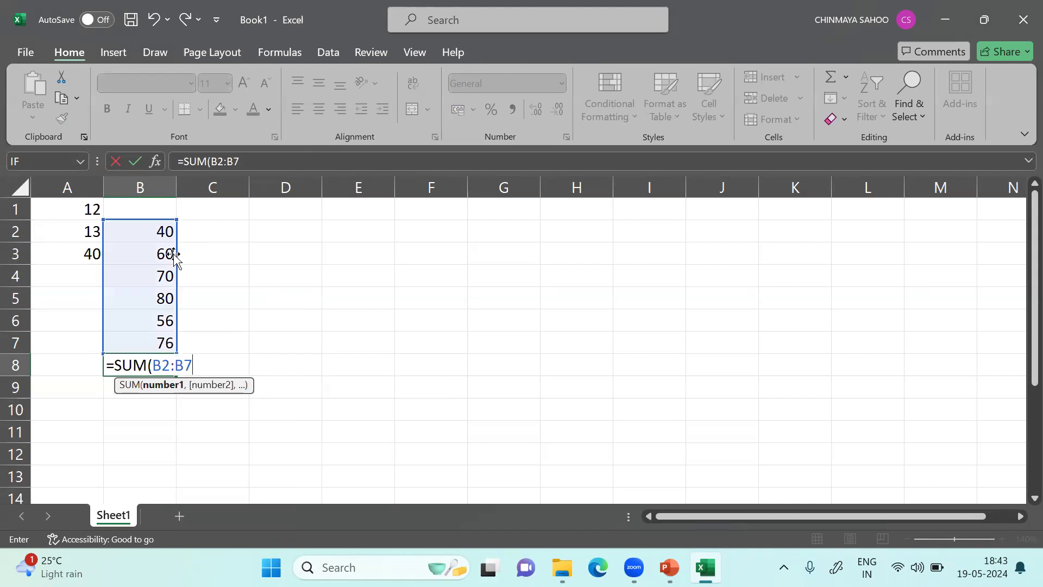
type(")")
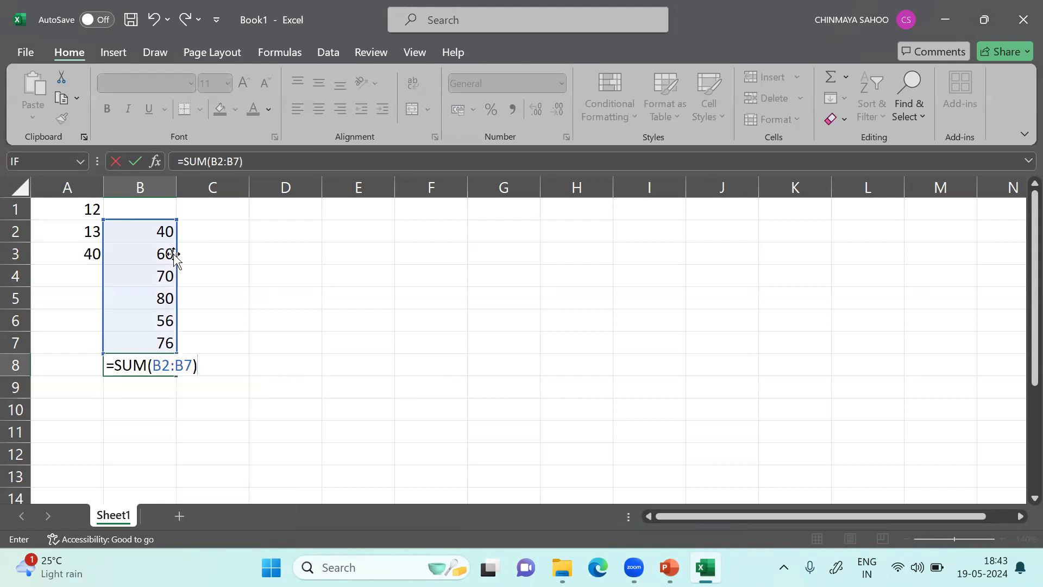
key("Return")
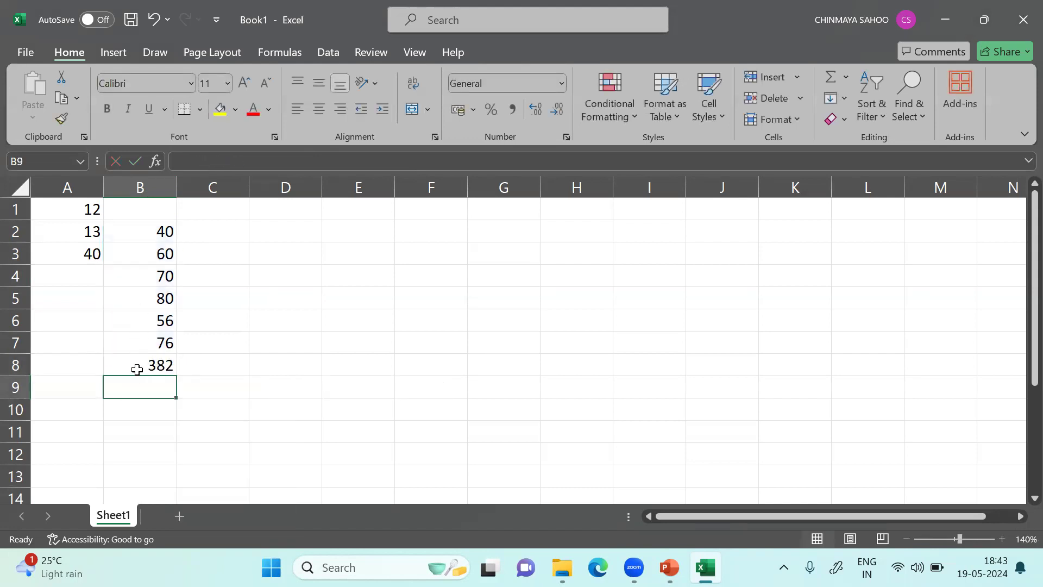
Review the SUM formula in cell B8, and clear the cell's contents
left_click(155, 368)
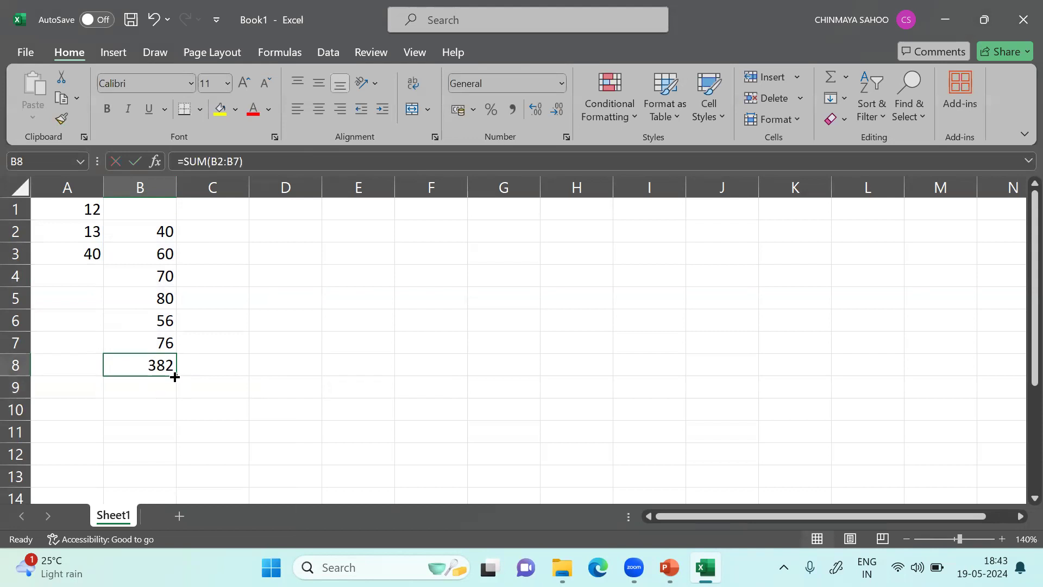
double_click(143, 368)
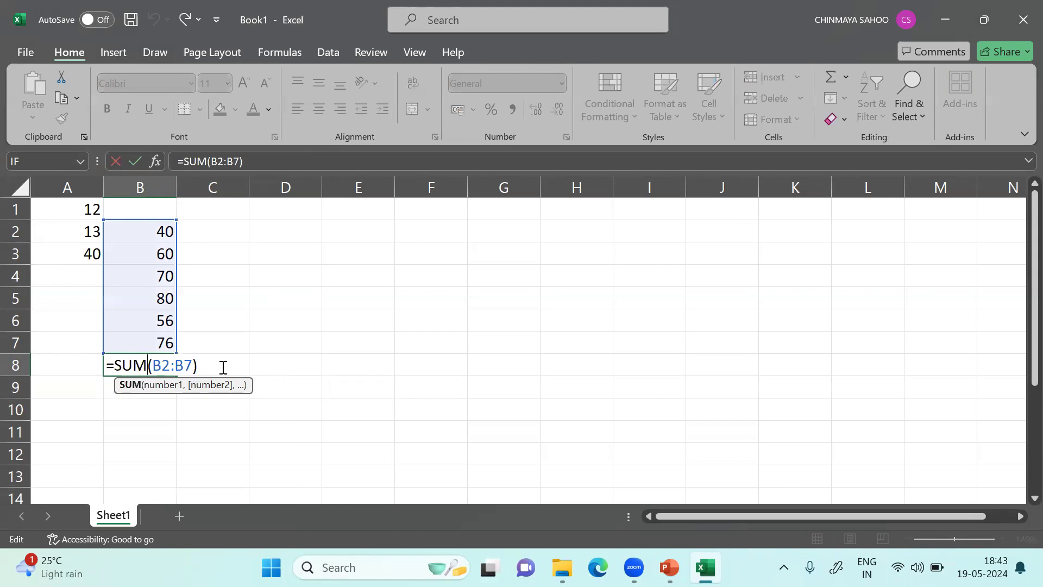
left_click(295, 378)
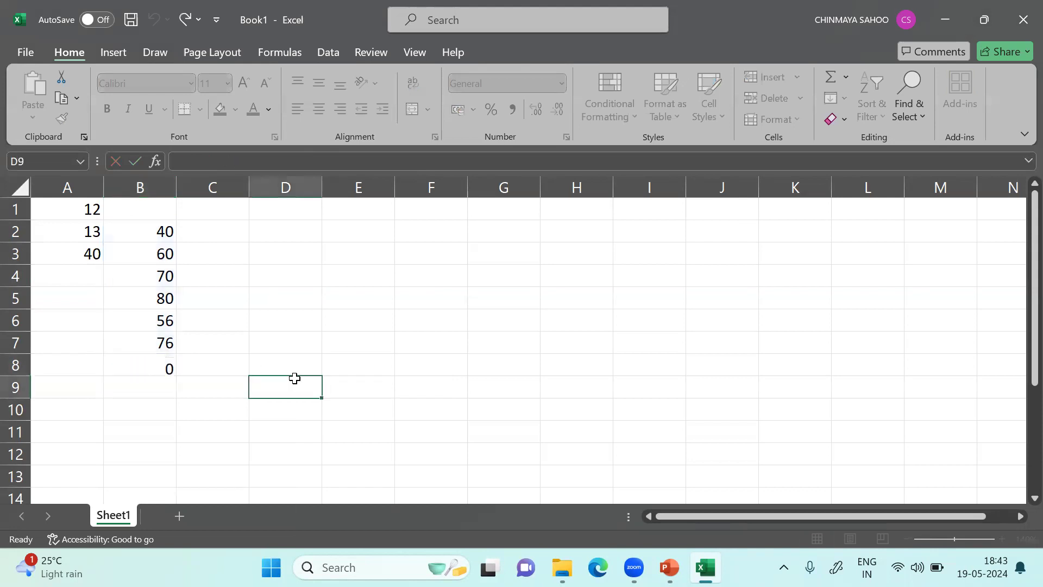
left_click(170, 366)
key("BackSpace")
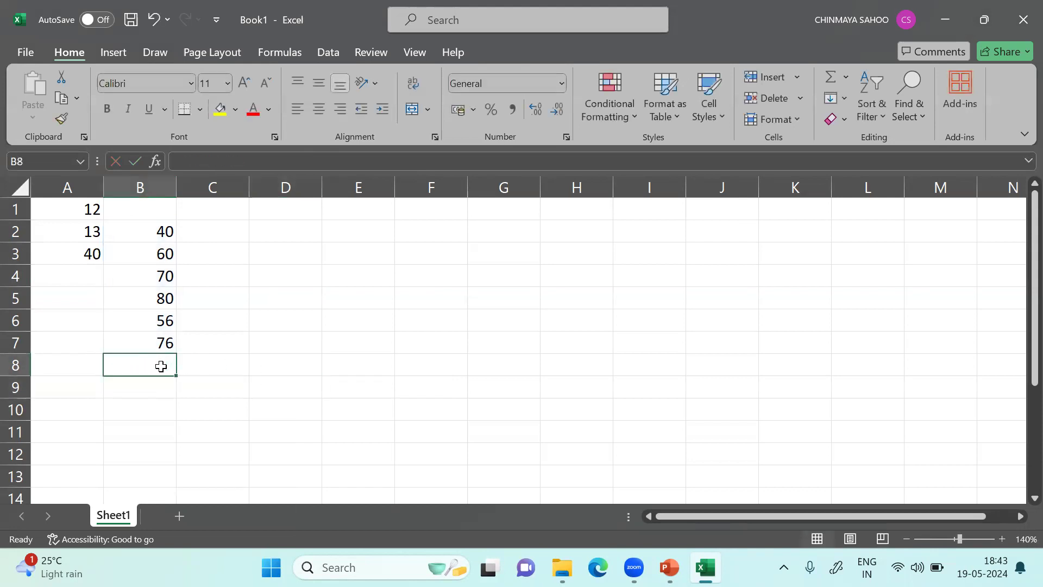
Enter =SUM(B2:B7) in cell B8, picking B2 in the sheet and extending the selection to B7 for the argument
type("=")
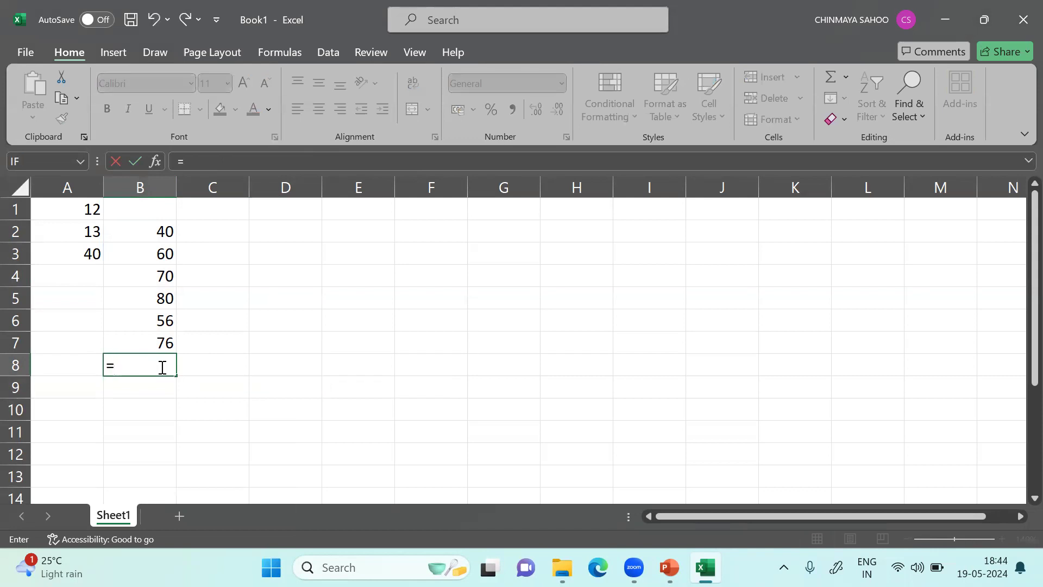
type("SUM")
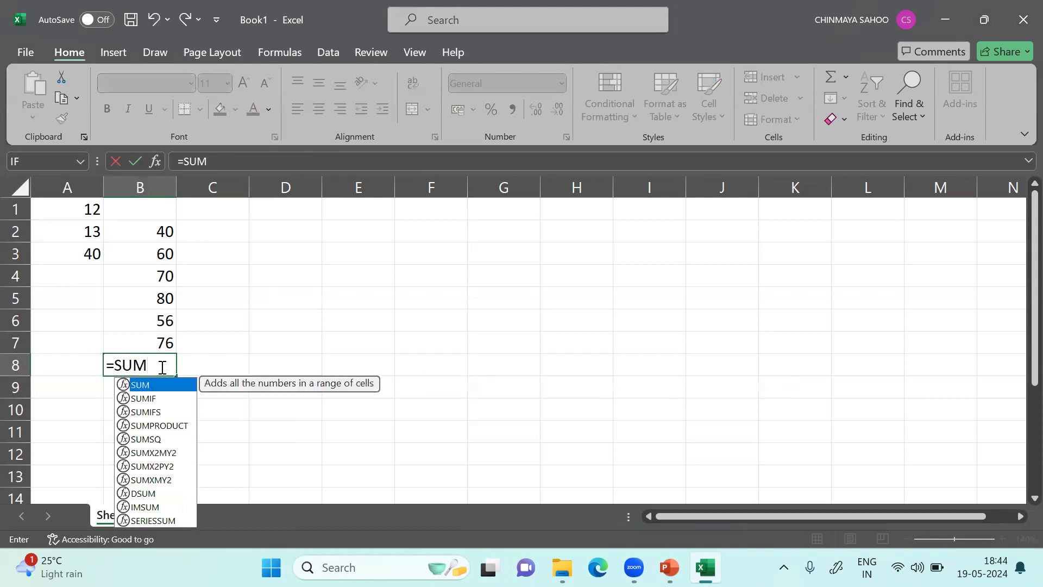
type("(B2")
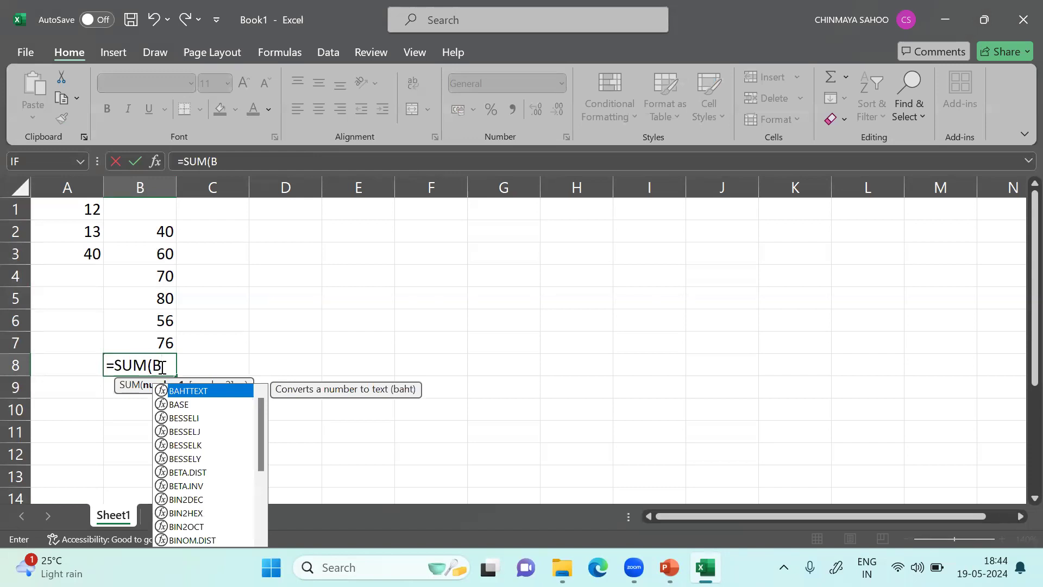
key("BackSpace")
key("BackSpace")
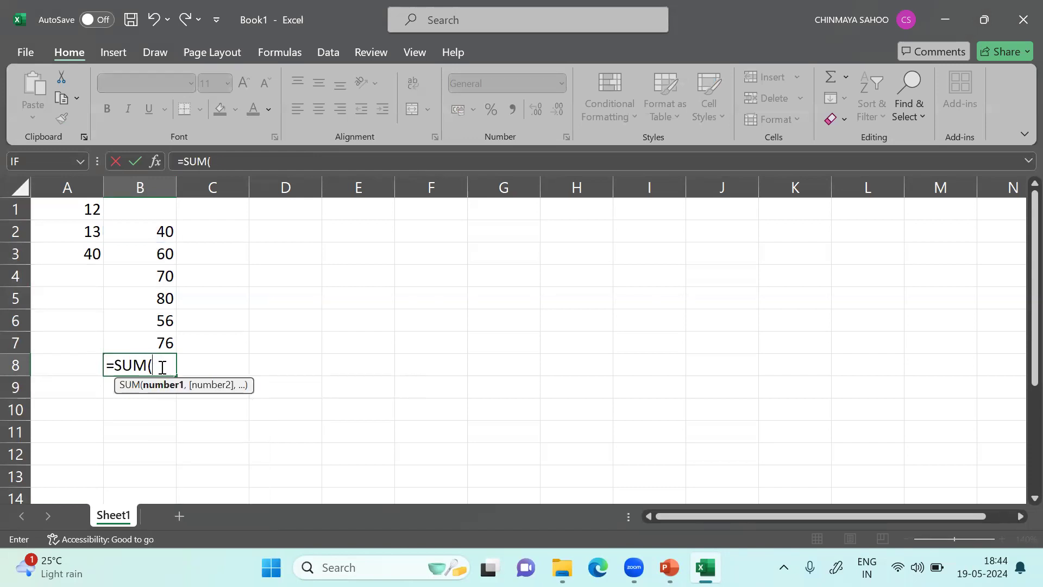
left_click(166, 232)
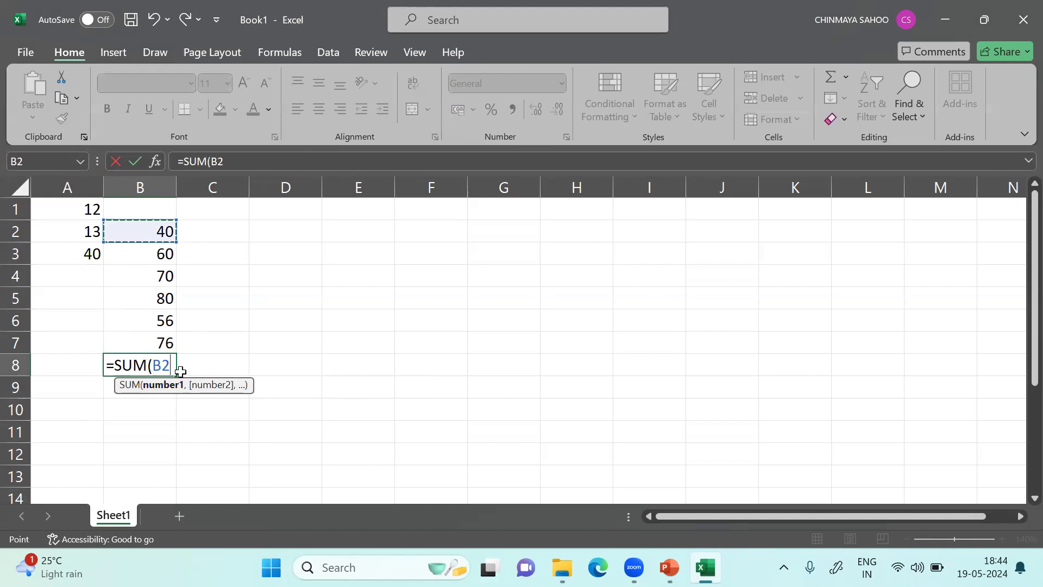
key("F8")
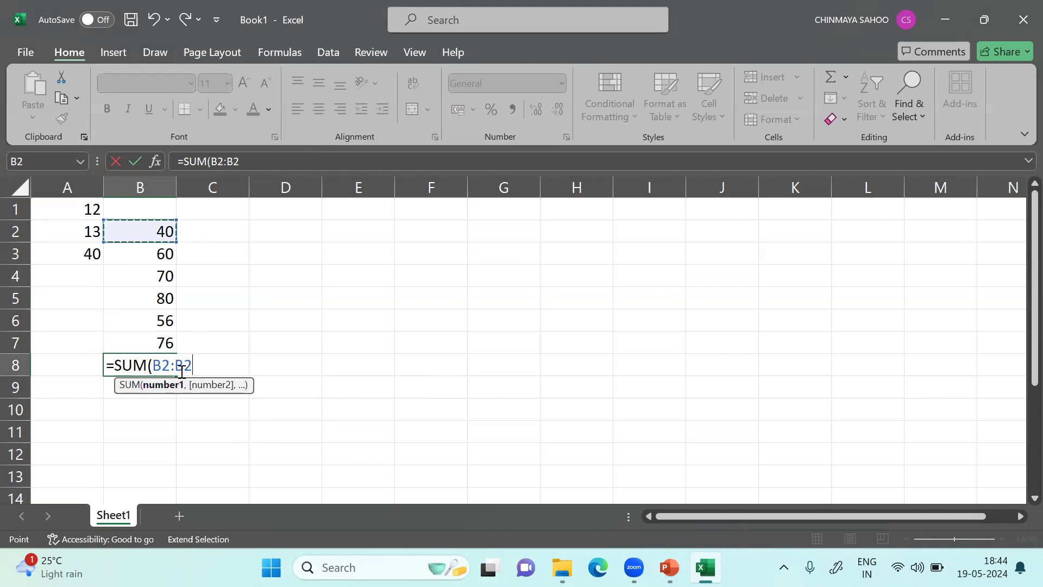
left_click(161, 343)
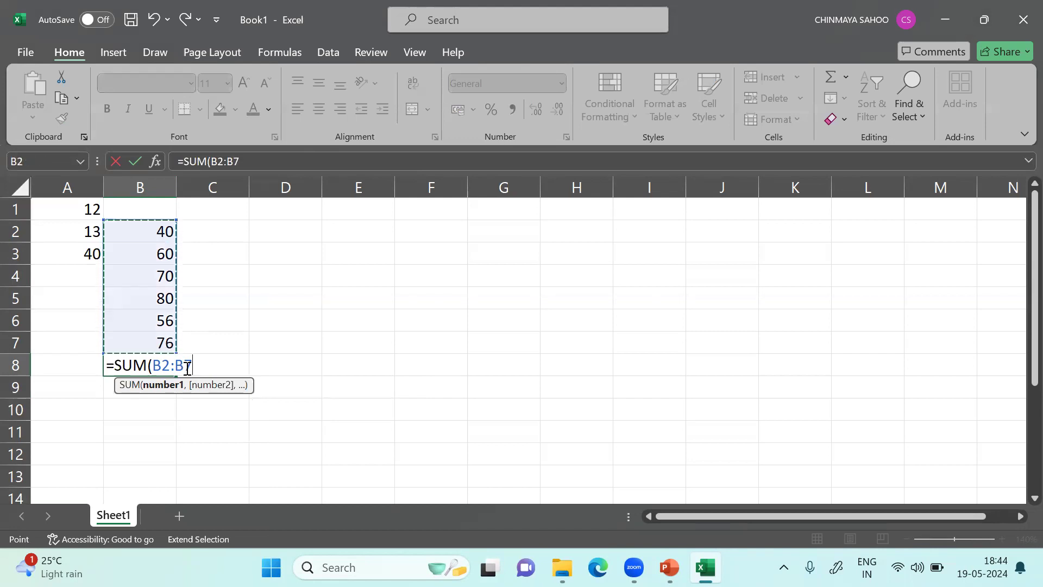
type(")")
key("Return")
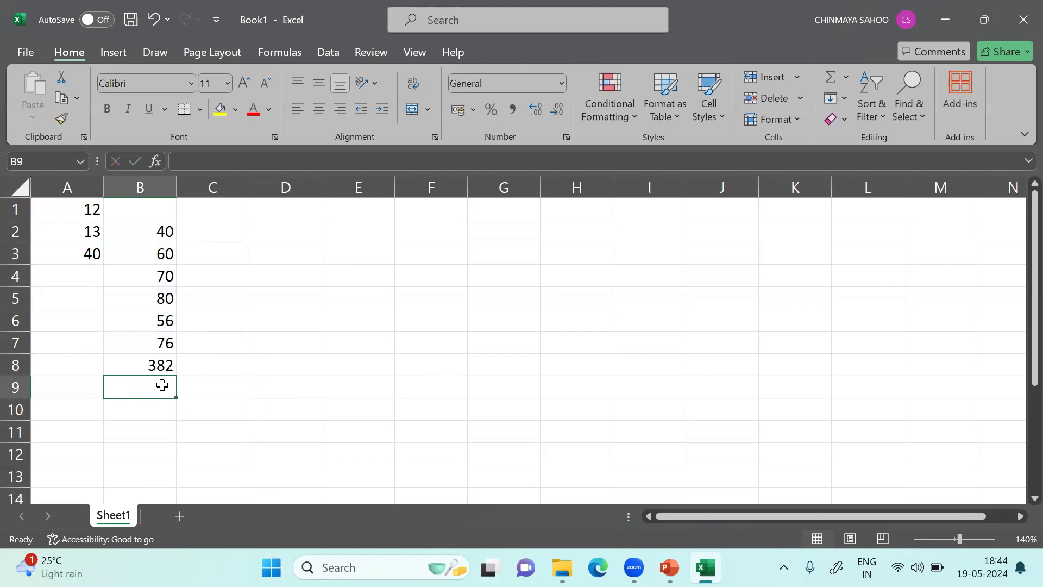
Enter =AVERAGE(B2:B7) in cell B9, picking the range from B2 to B7 in the sheet
type("=AVE")
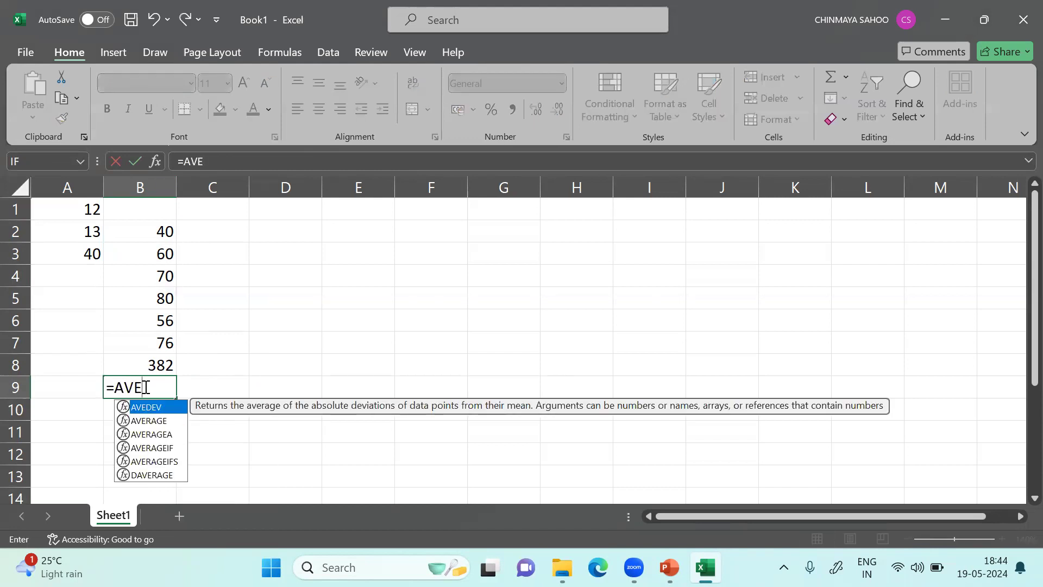
key("Down")
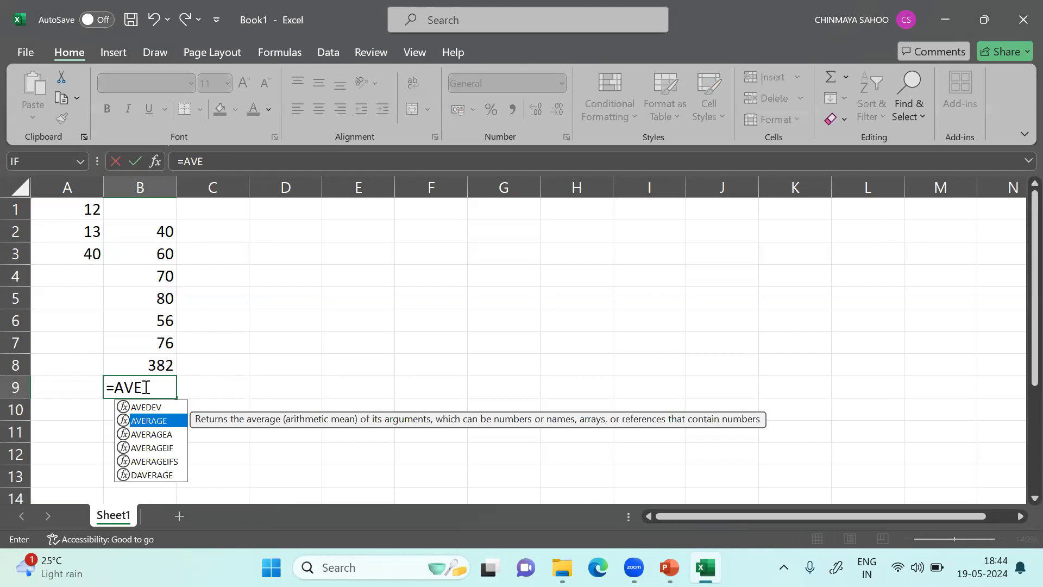
type("RAG")
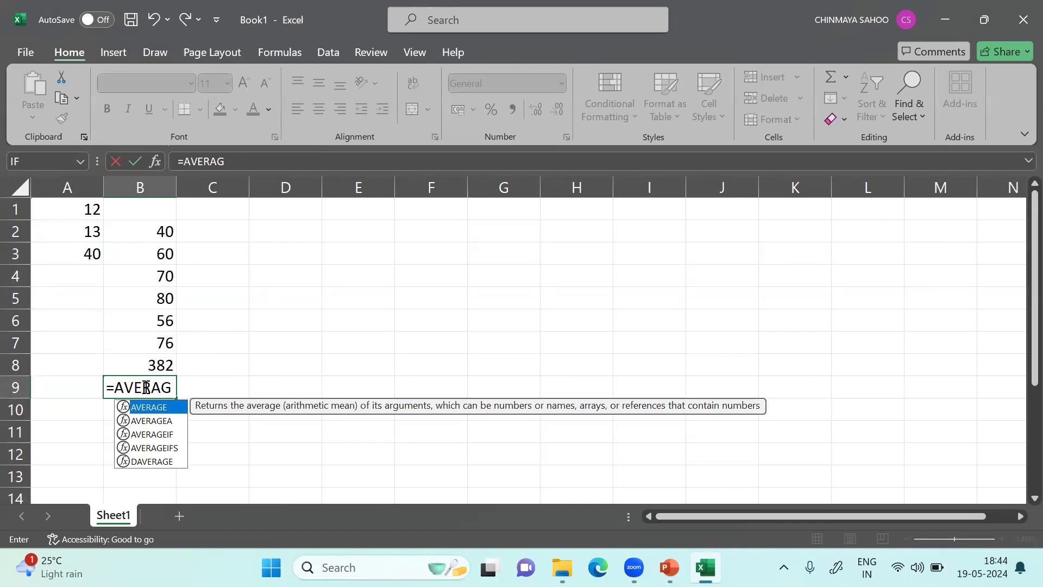
type("E(")
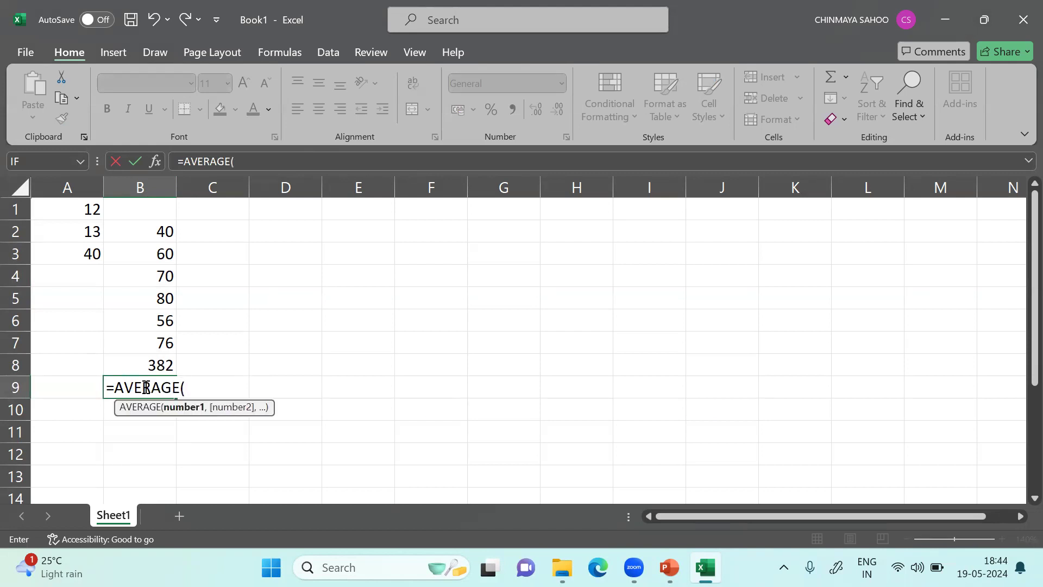
left_click(157, 234)
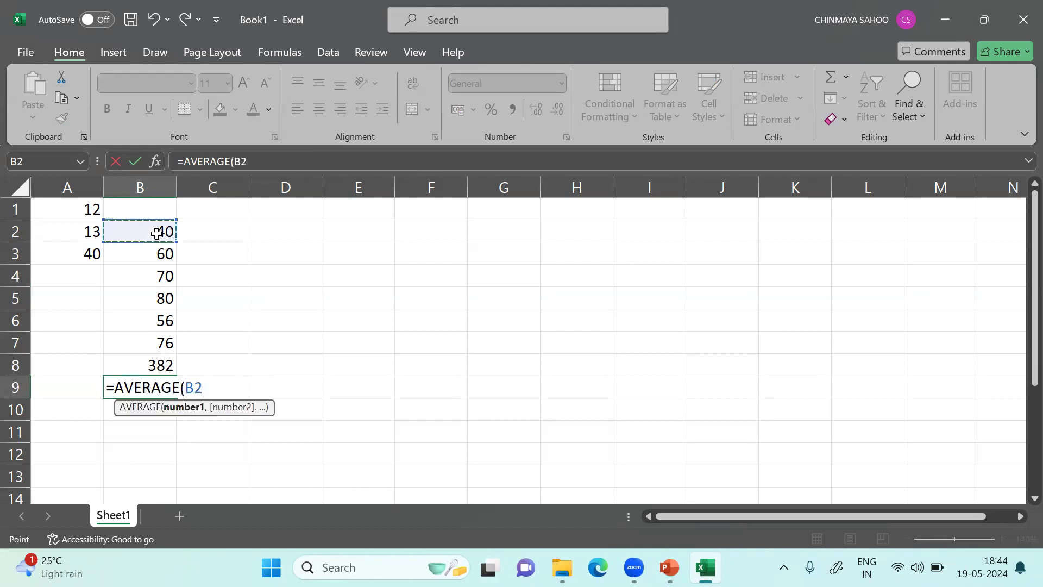
key("F8")
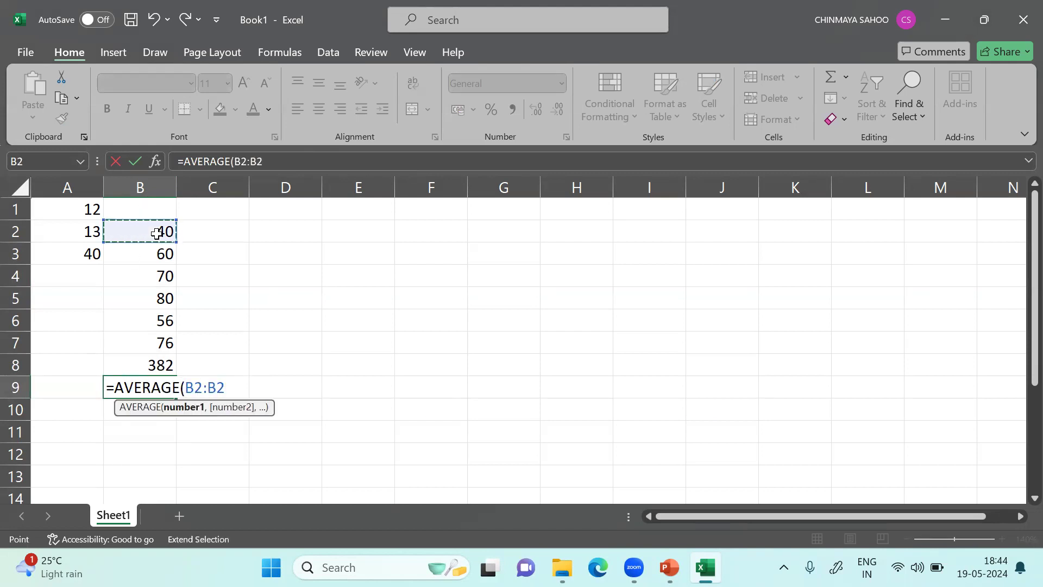
left_click(168, 344)
type(")")
key("Return")
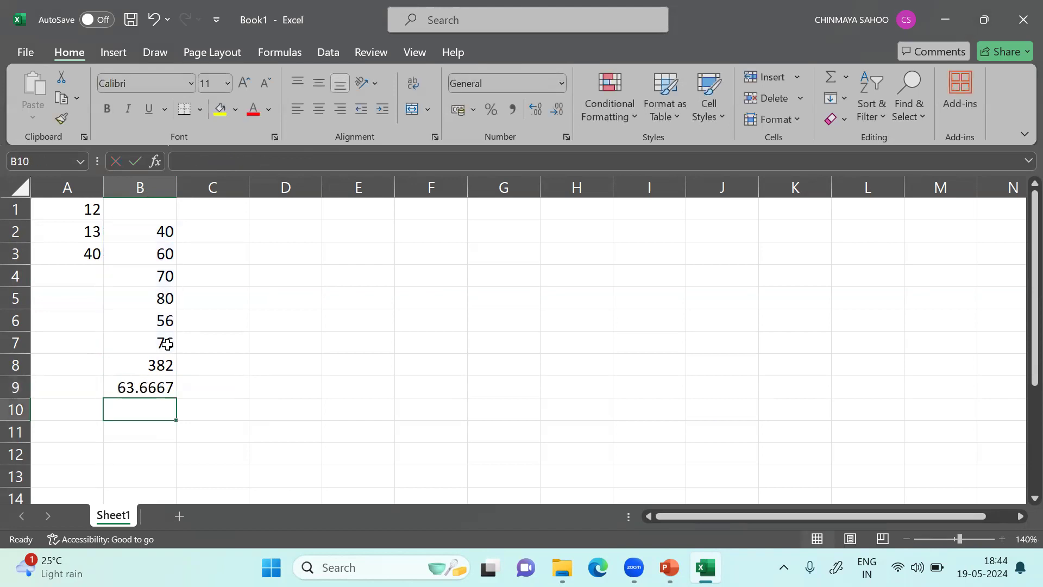
left_click(280, 52)
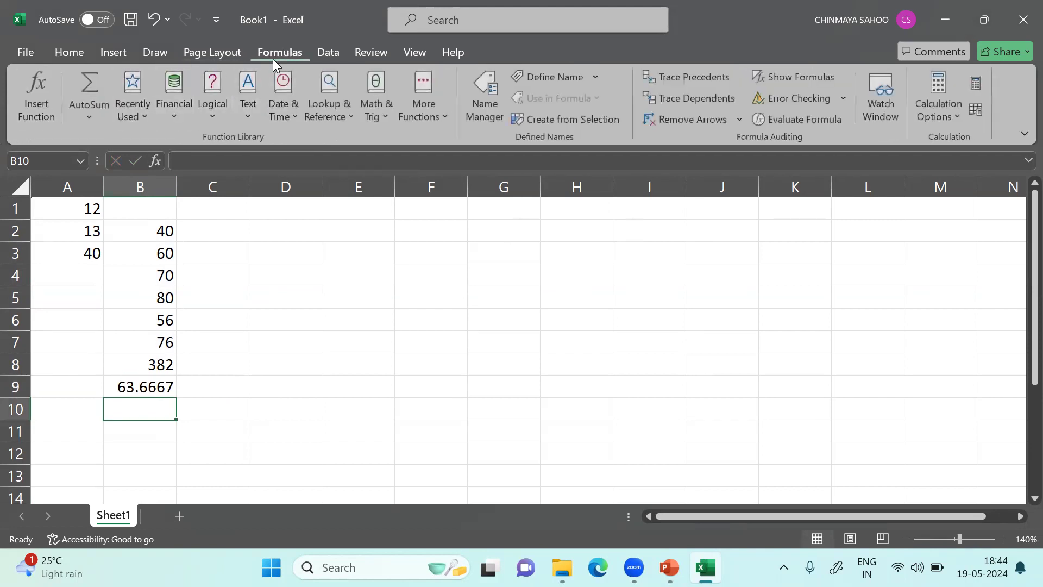
left_click(58, 52)
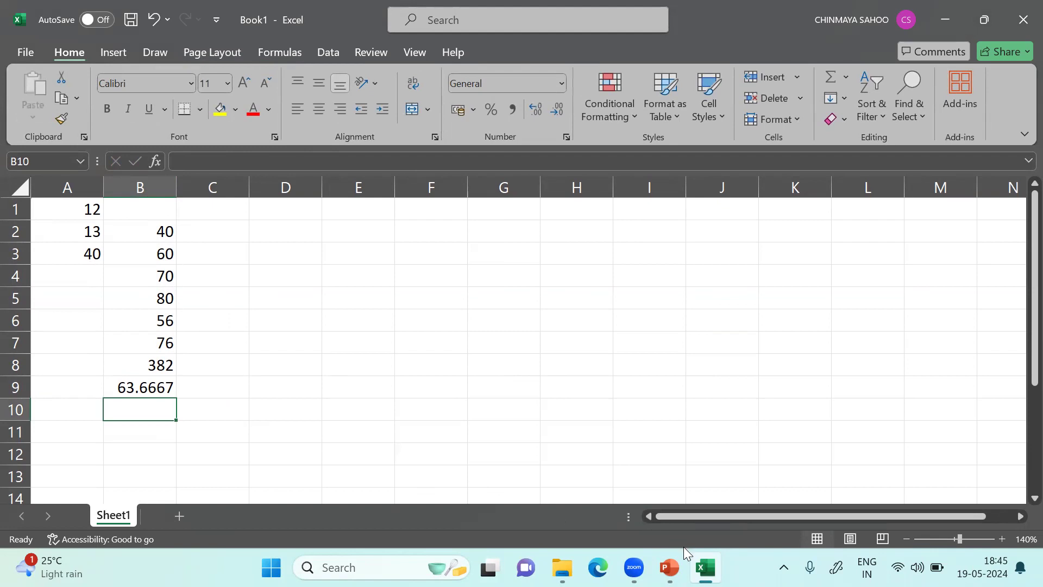
Switch to the PowerPoint presentation, resume the slide show from the current slide and advance to the Operators slide
mouse_move(705, 567)
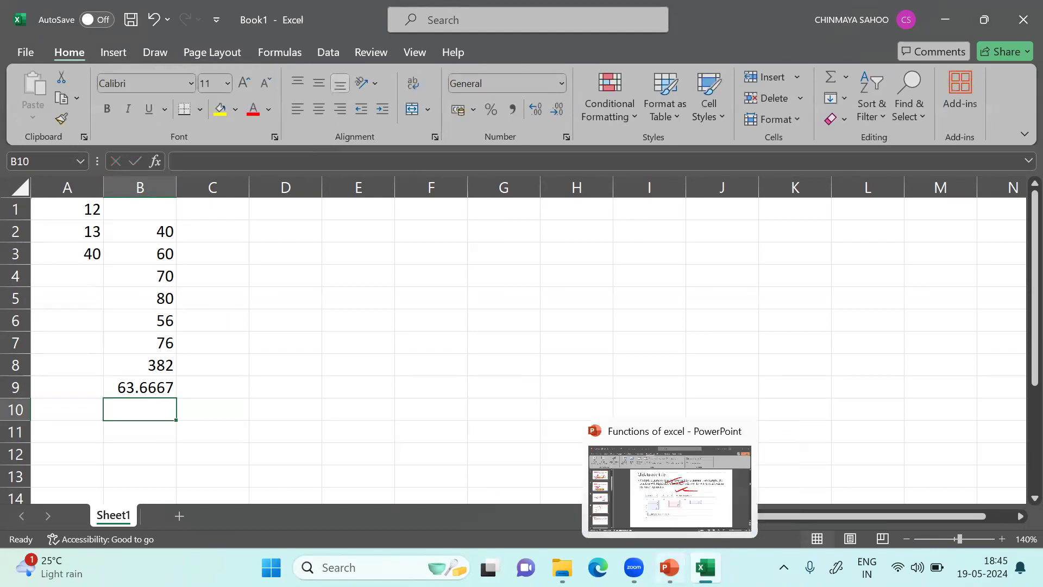
left_click(669, 567)
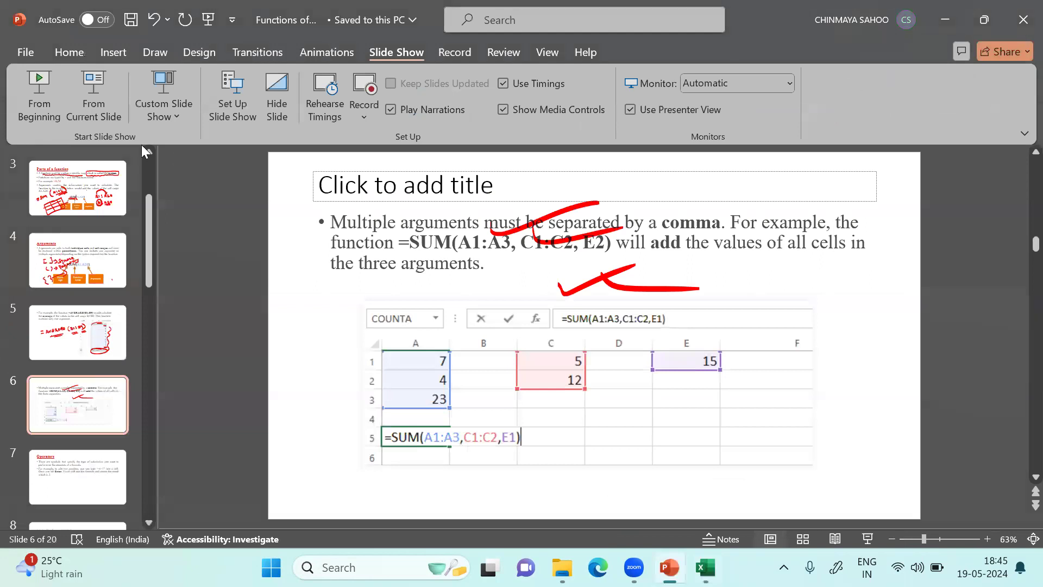
left_click(94, 99)
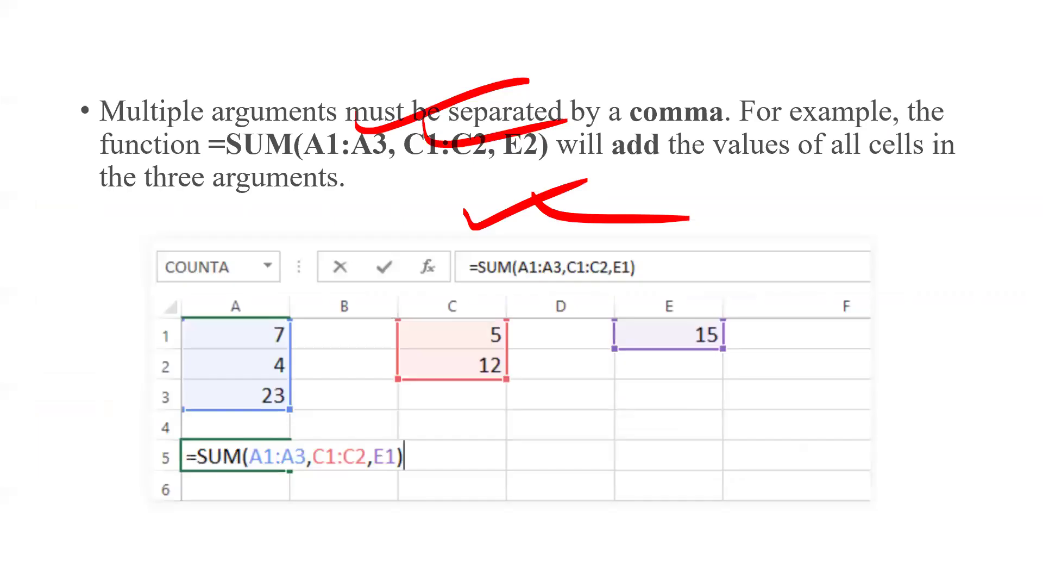
key("Right")
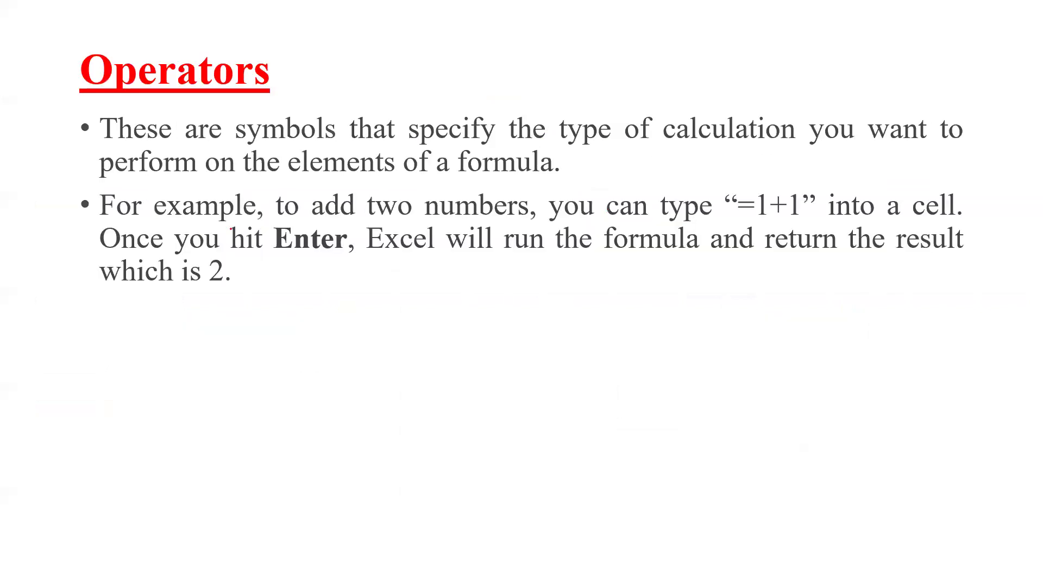
mouse_move(290, 347)
left_mouse_down()
mouse_move(308, 329)
mouse_move(381, 310)
mouse_move(420, 319)
left_mouse_up()
left_click_drag(288, 380, 490, 317)
left_click_drag(332, 386, 461, 337)
key("ctrl+e")
mouse_move(403, 311)
left_mouse_down()
mouse_move(238, 364)
mouse_move(438, 373)
left_mouse_up()
Activate the slide show's highlighter for annotating the Operators slide and set its ink colour to red
left_click(77, 571)
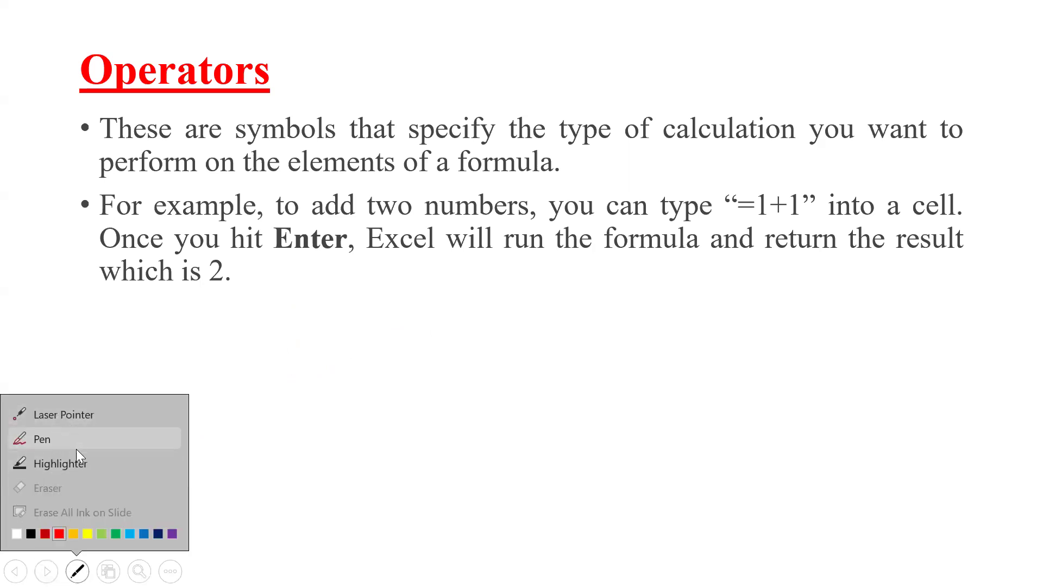
left_click(73, 467)
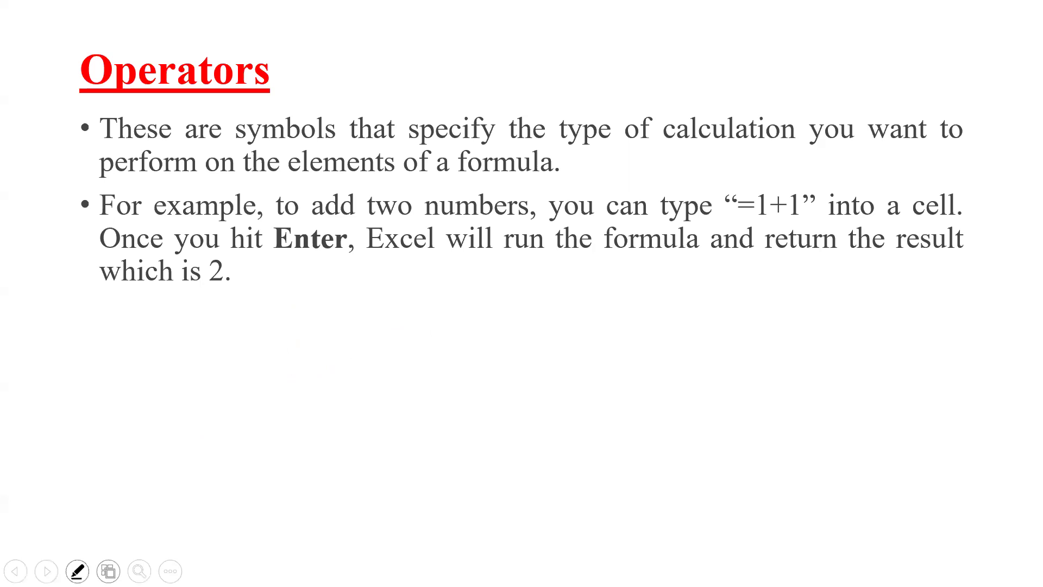
left_click(77, 571)
left_click(59, 534)
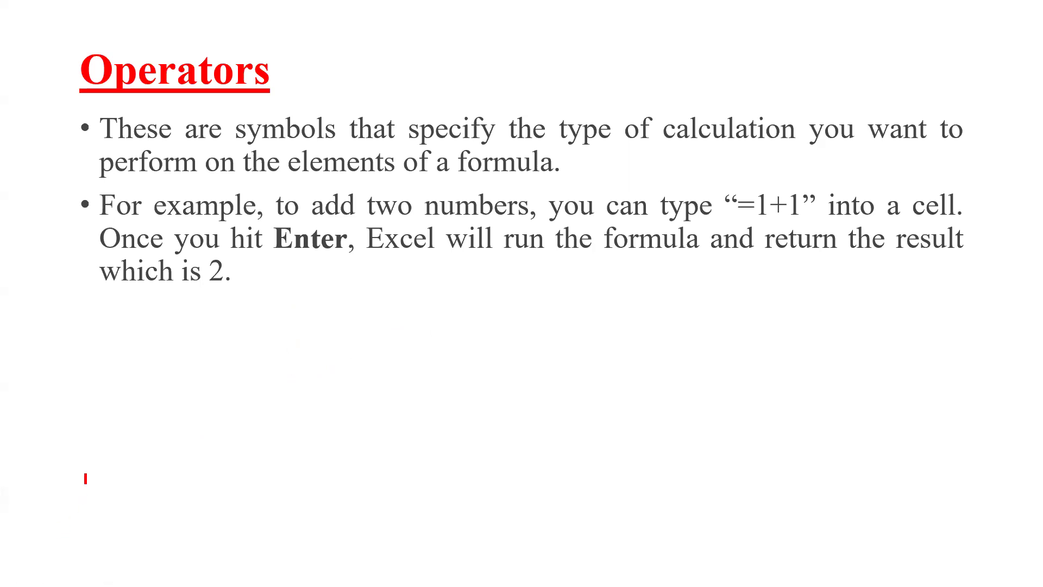
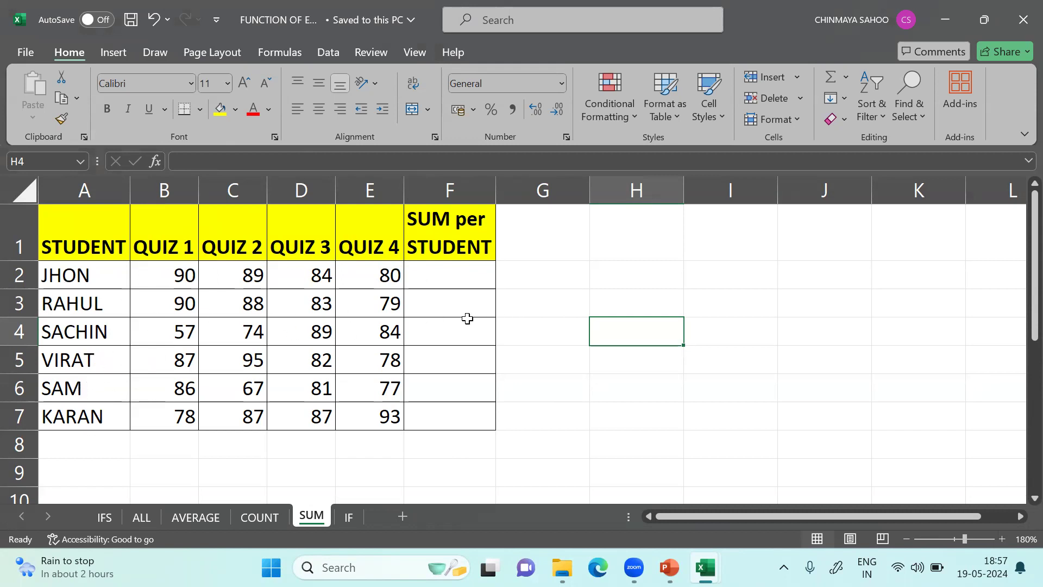
Enter =SUM(B2:E2) in cell F2 of the SUM sheet, picking B2 and extending the selection to E2 for the argument
left_click(447, 277)
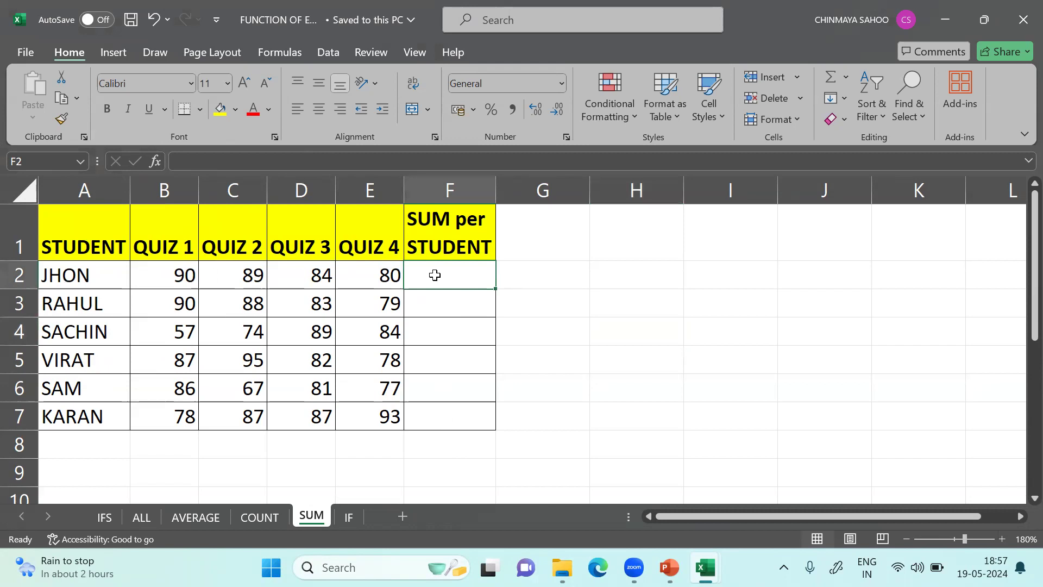
type("=")
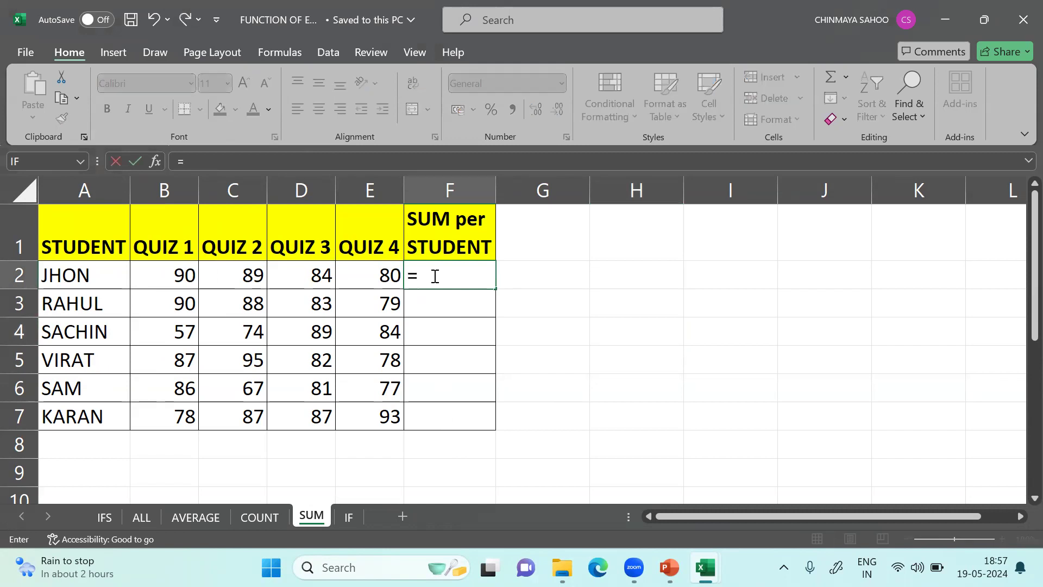
type("SUM")
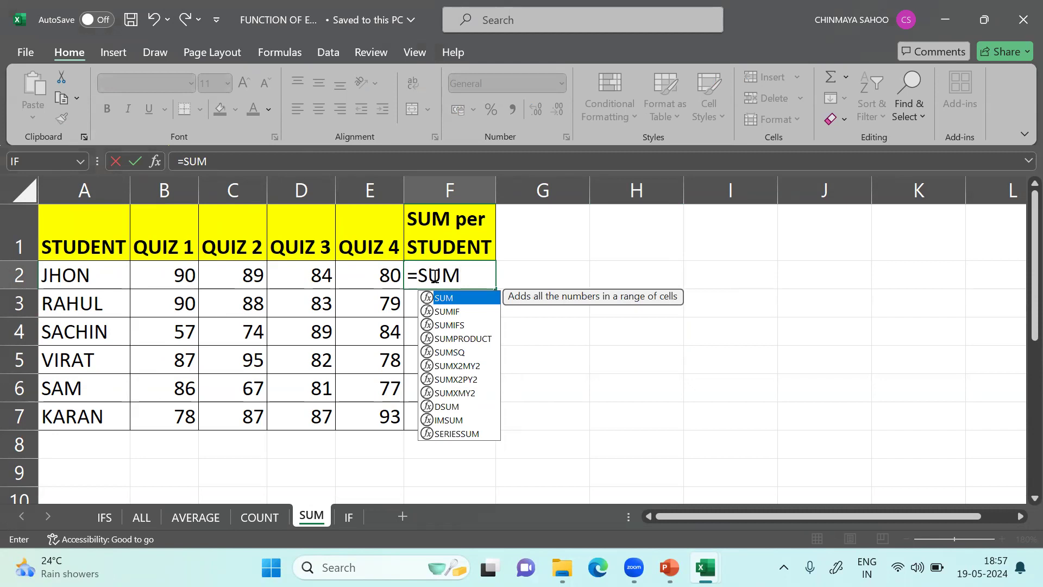
type("(")
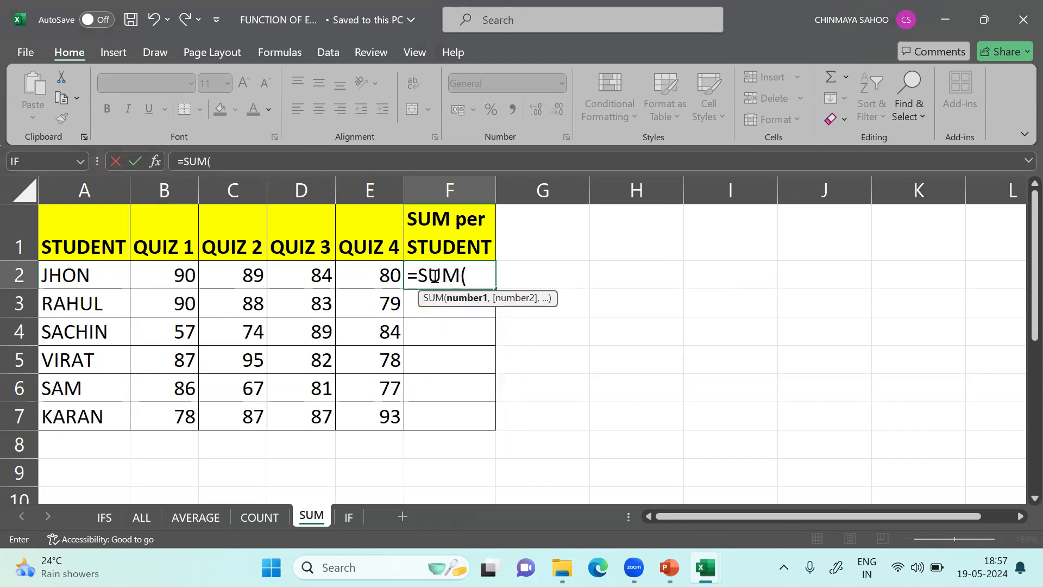
left_click(174, 277)
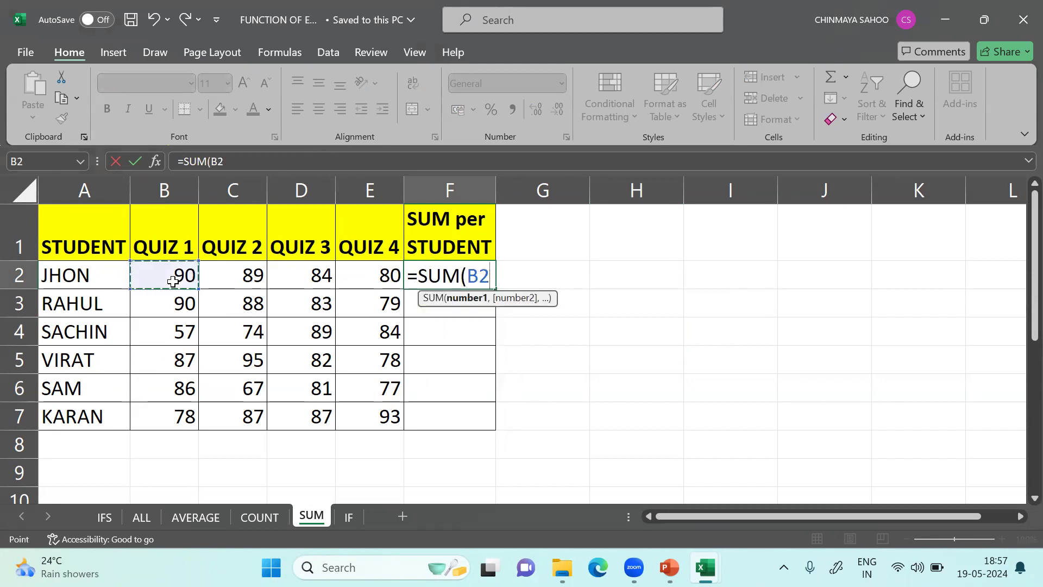
key("F8")
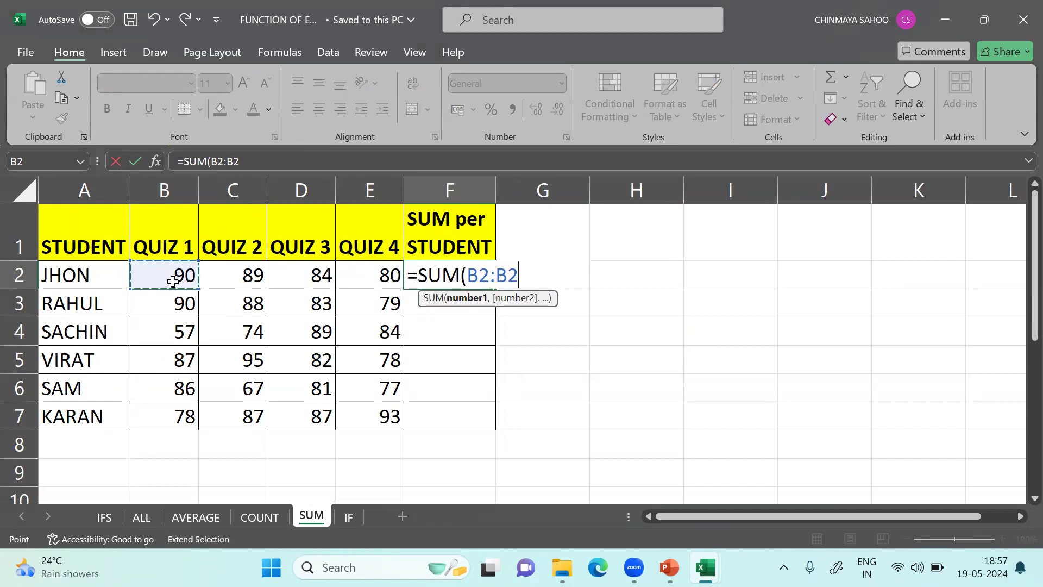
left_click(385, 279)
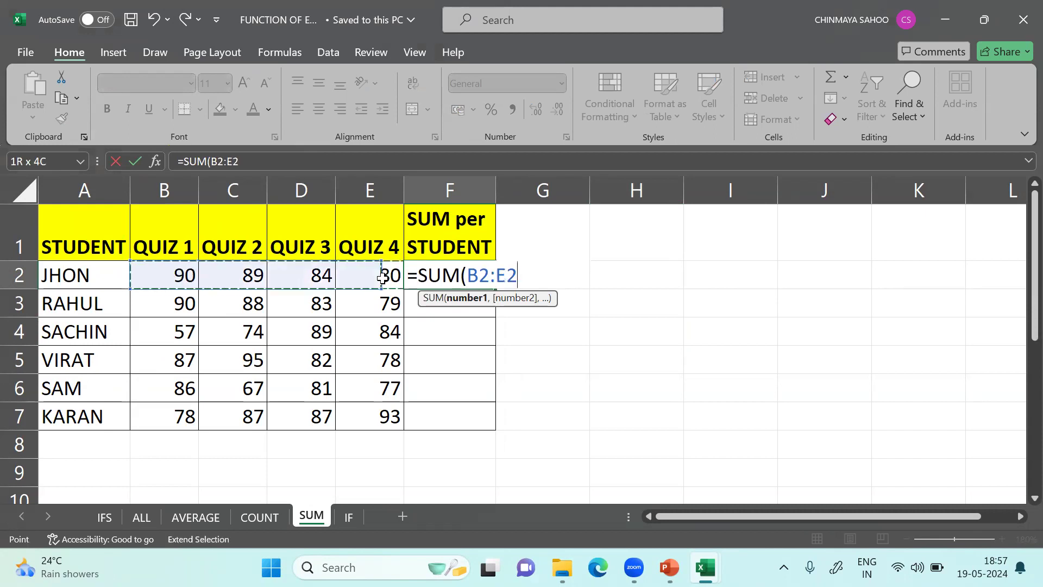
type(")")
key("Return")
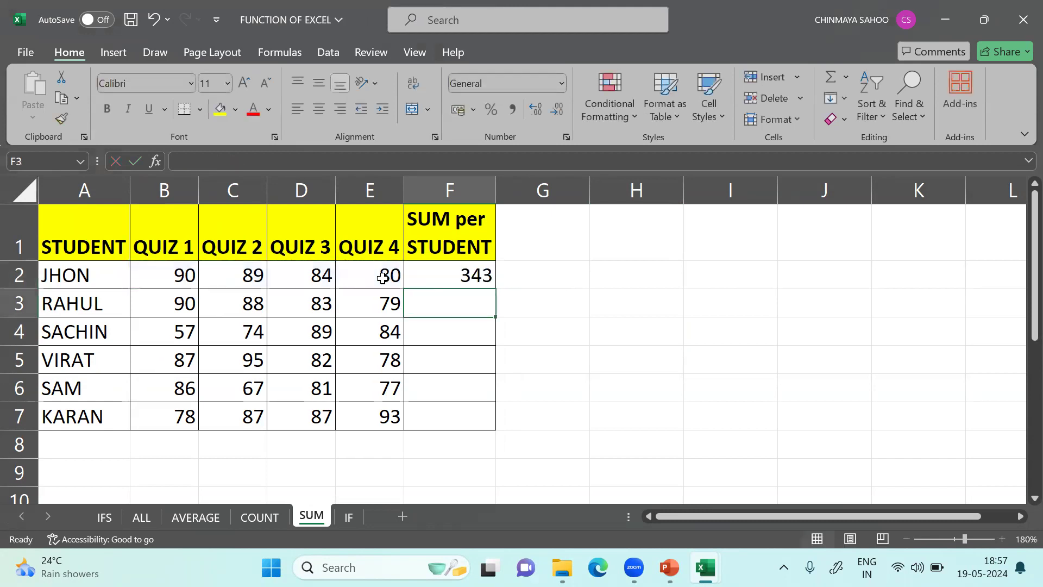
Fill the SUM formula from cell F2 down to F7 for the remaining students
left_click(469, 275)
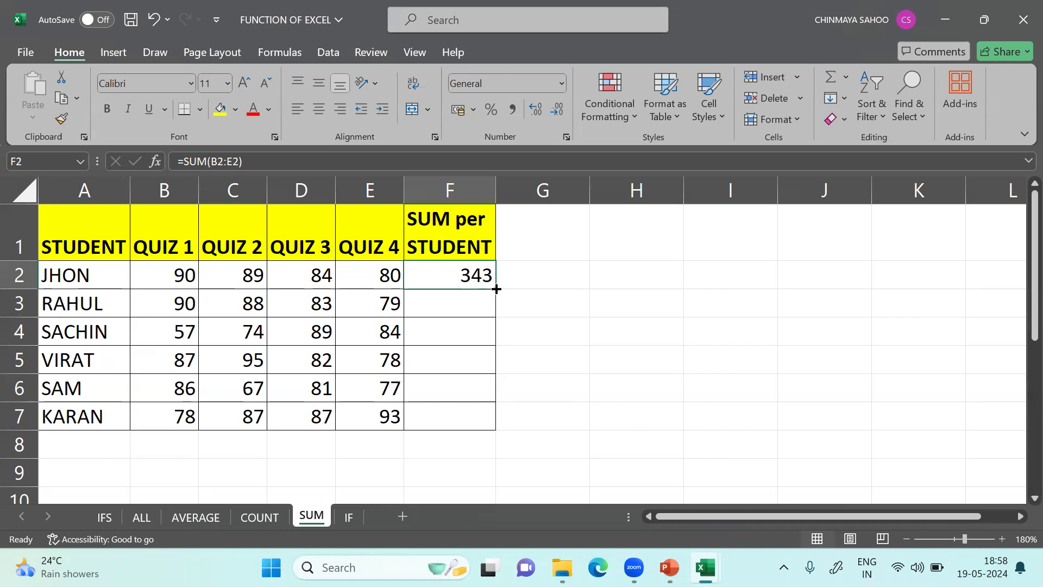
left_click_drag(496, 290, 486, 419)
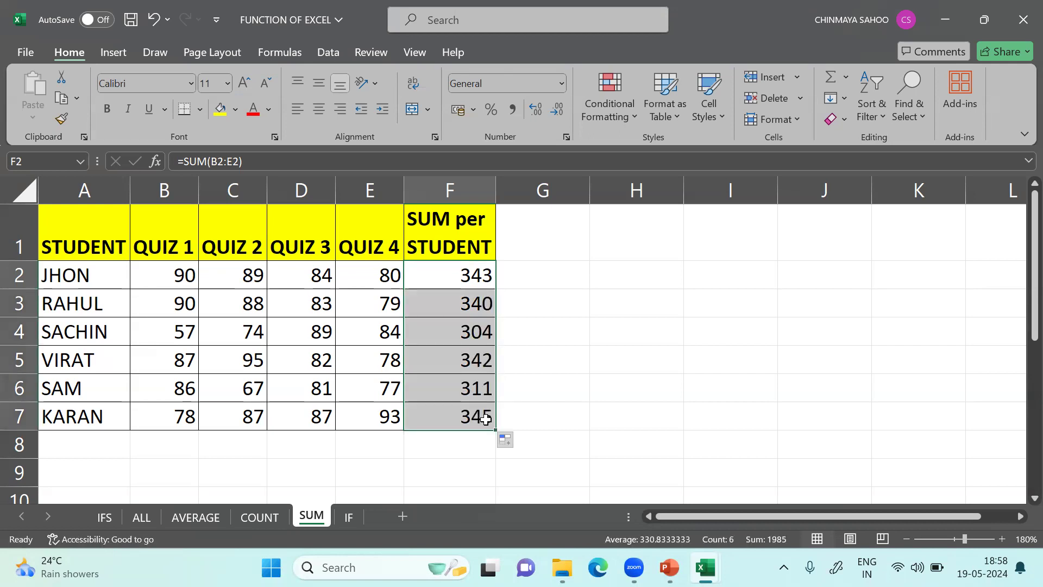
left_click(608, 331)
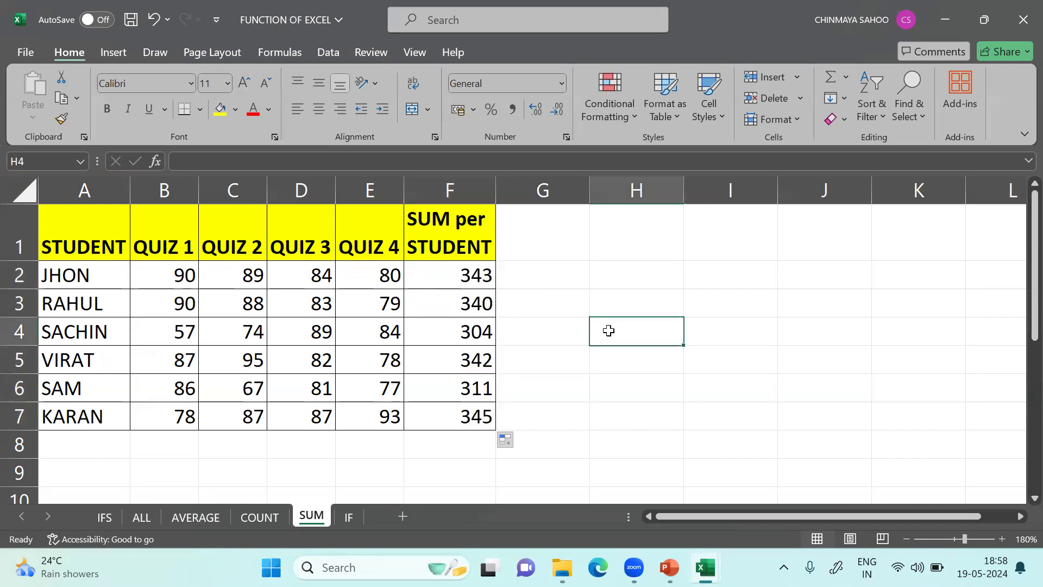
On the COUNT sheet, enter =COUNT(B2:E2) in cell F2, picking B2 and extending the selection to E2 for the argument
left_click(260, 517)
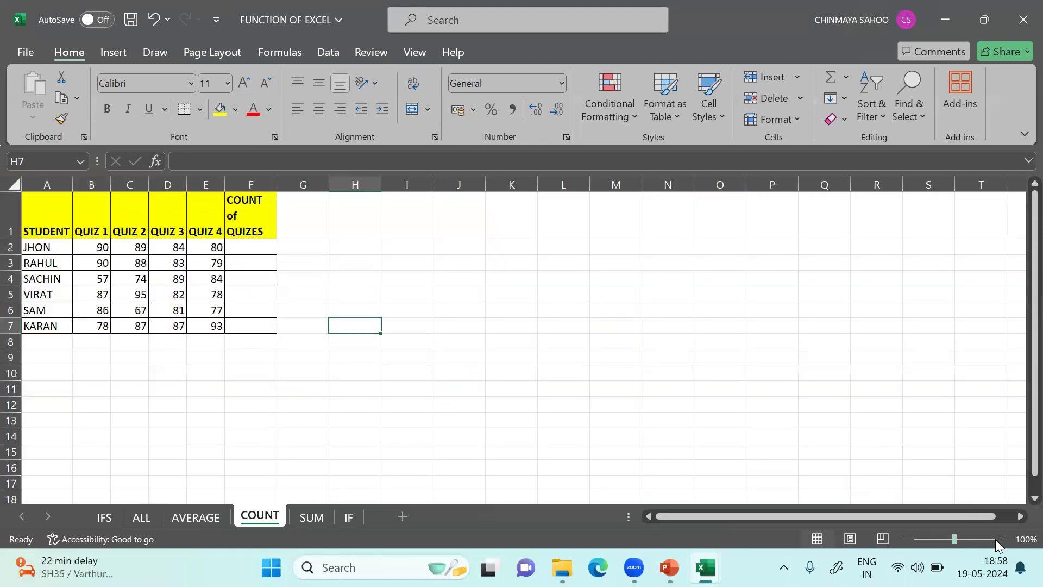
left_click(1001, 539)
left_click(1001, 539)
left_click(1001, 539)
left_click(1002, 539)
left_click(1002, 539)
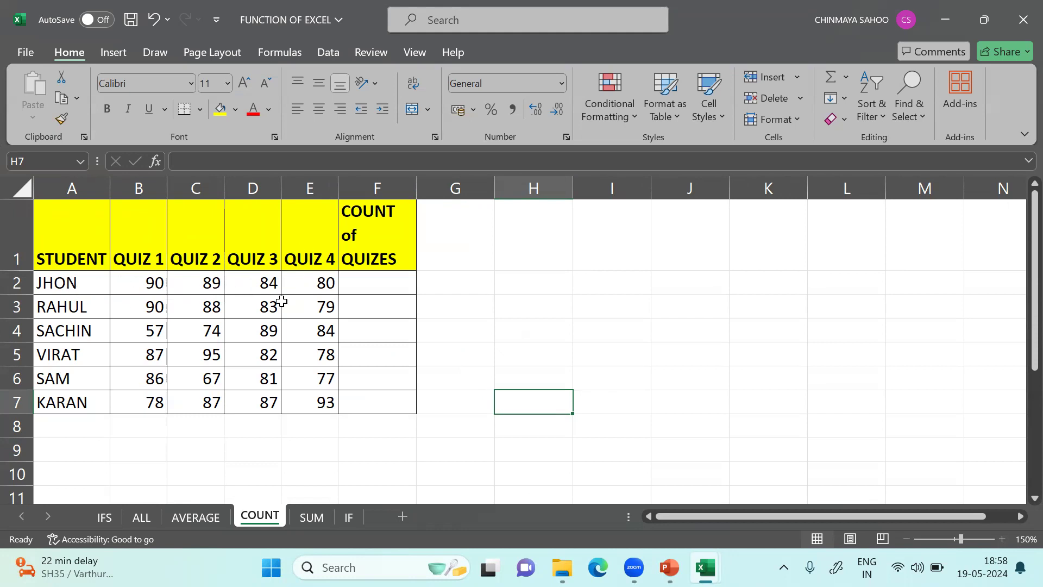
left_click(381, 287)
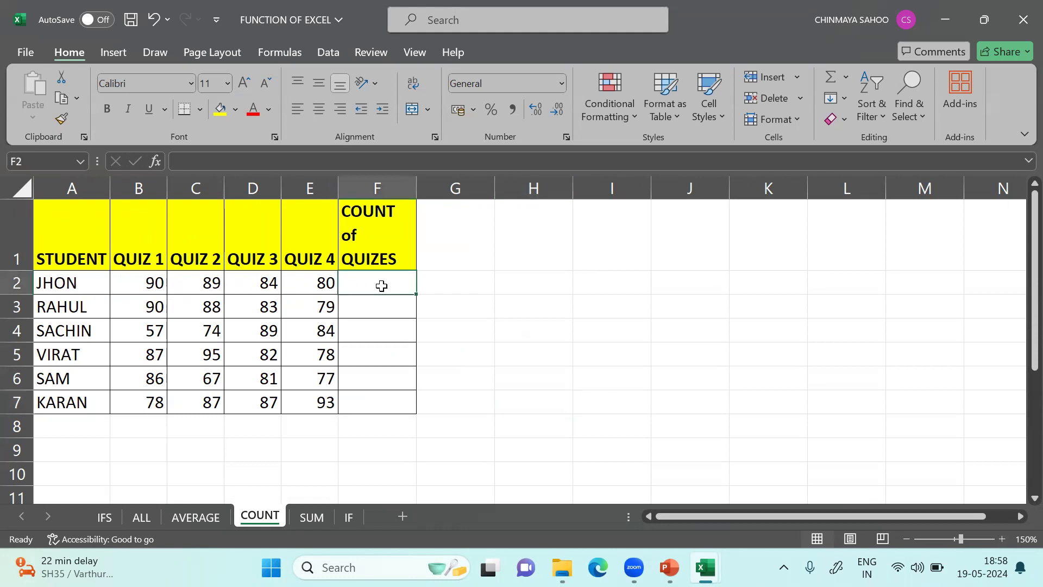
type("=COUNT")
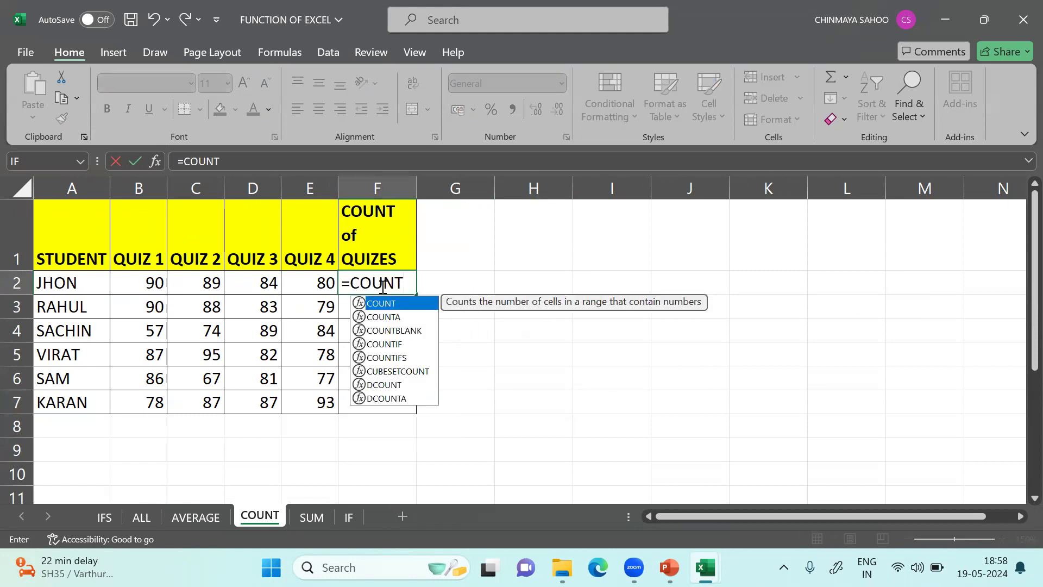
type("(")
left_click(152, 282)
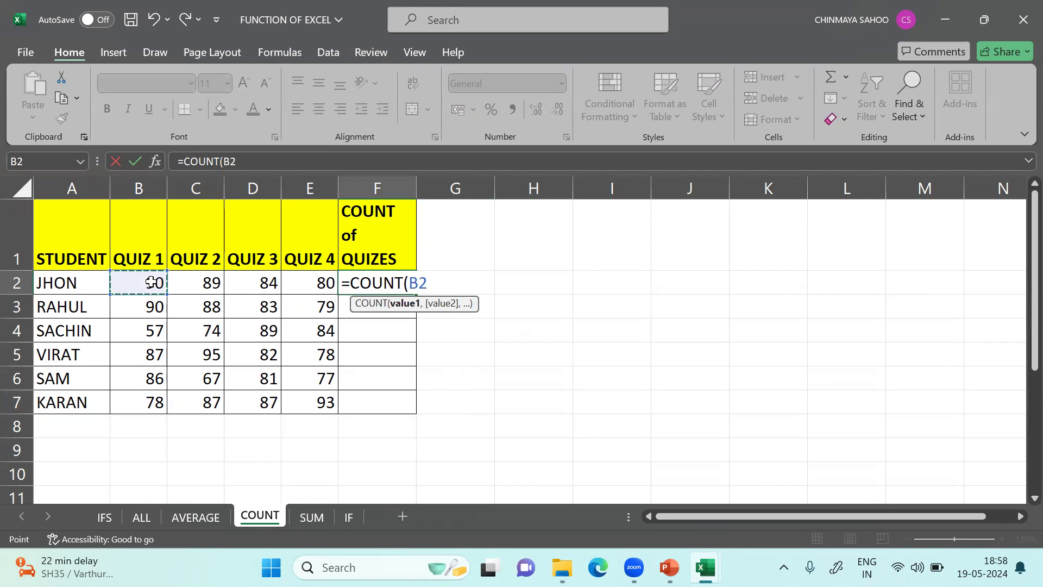
key("F8")
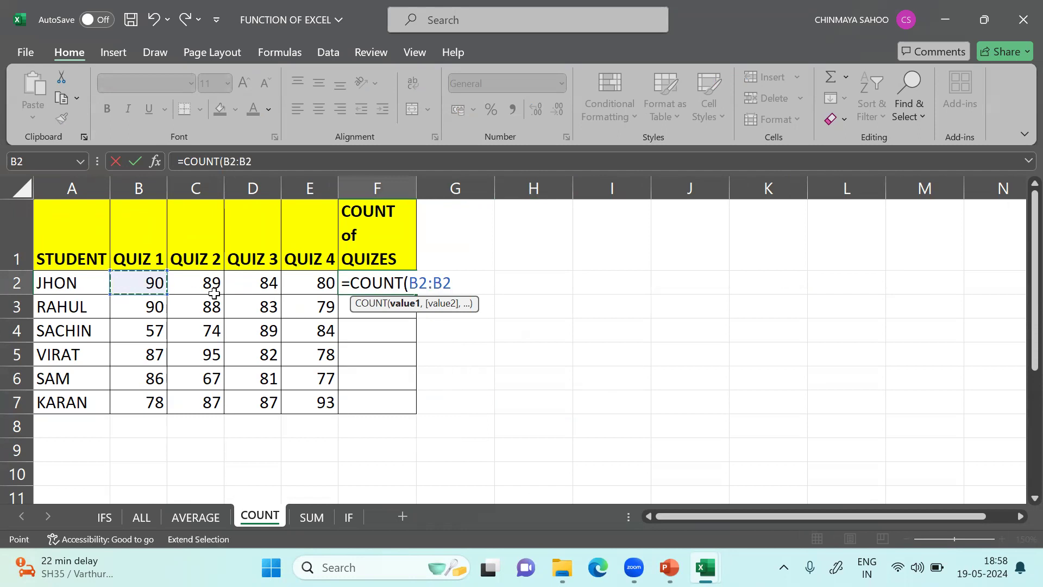
left_click(303, 287)
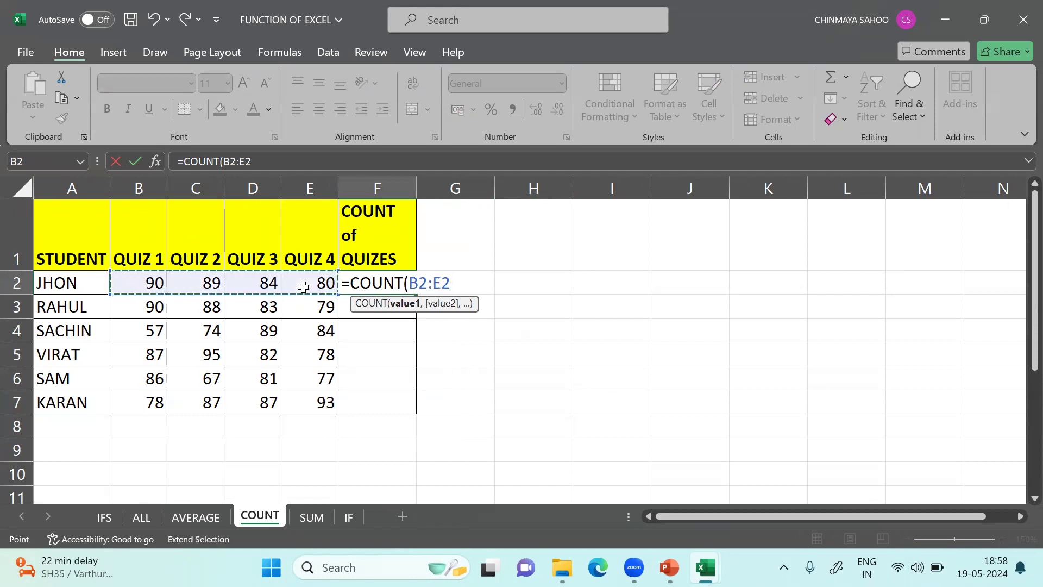
type(")")
key("Return")
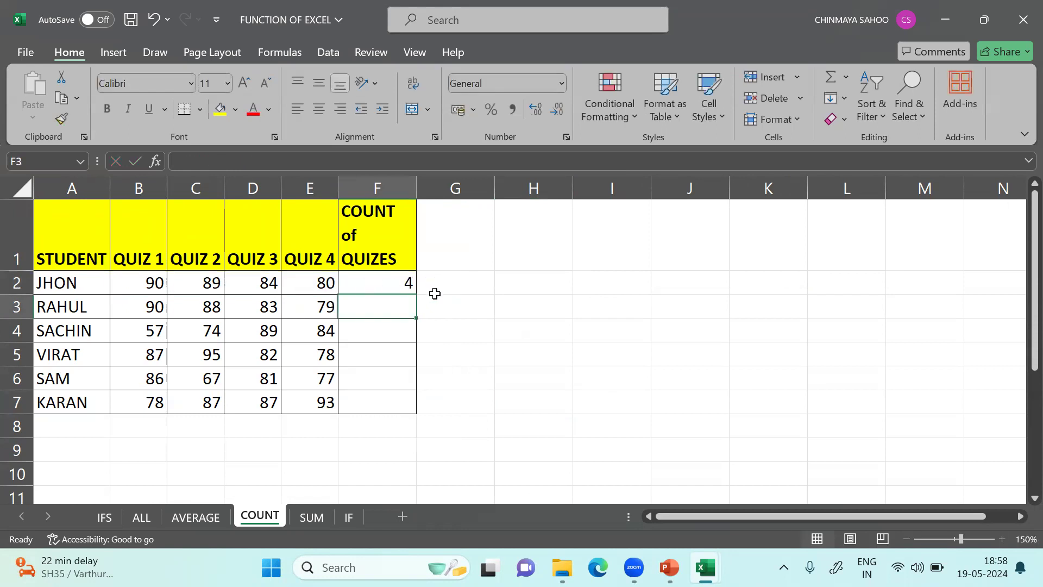
Fill the COUNT formula from cell F2 down through F7
left_click(398, 283)
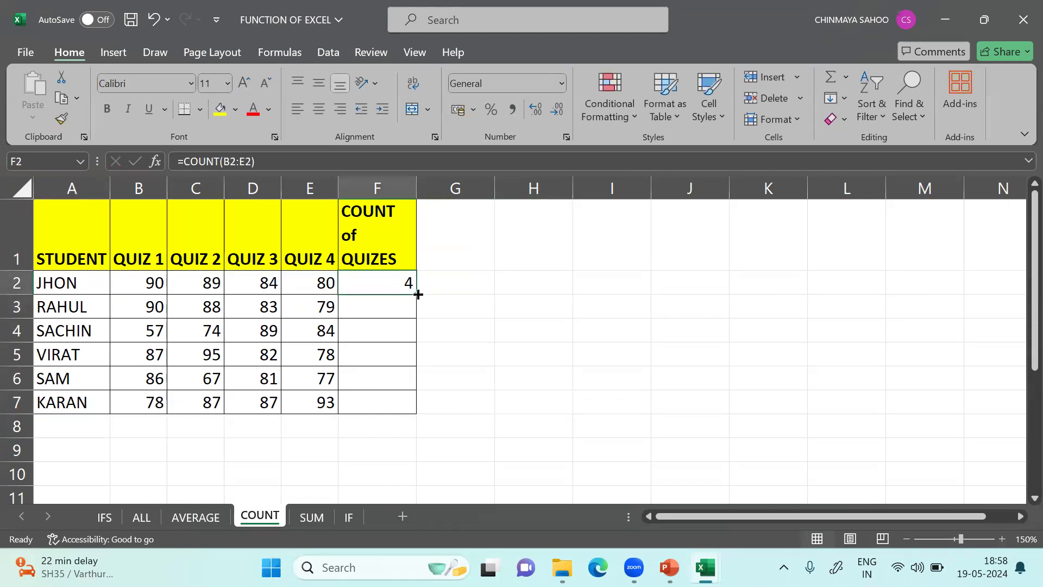
left_click_drag(418, 294, 409, 414)
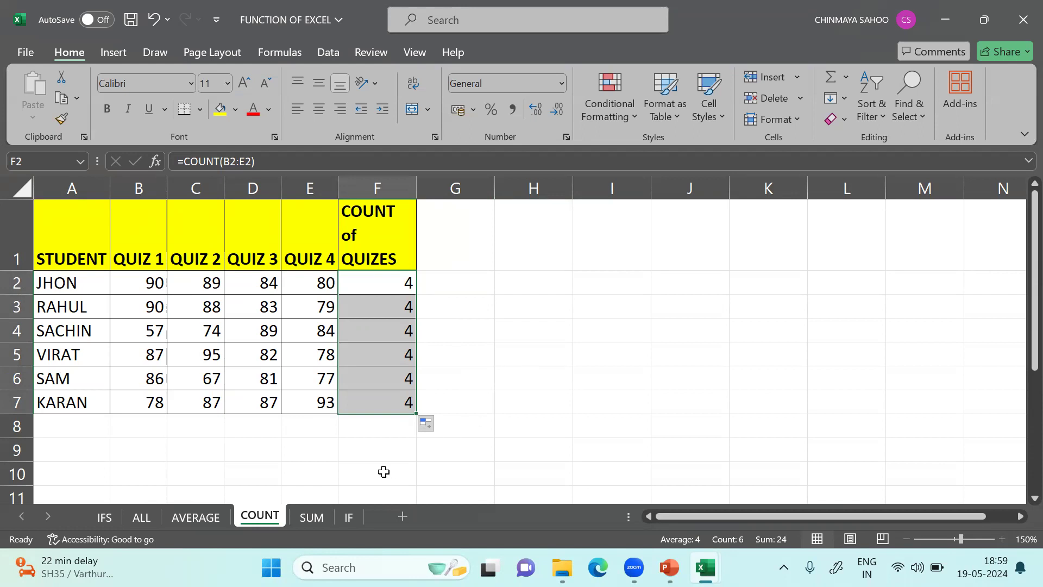
Add a new worksheet after COUNT and enter the headers SL NO in A1 and SUBJECT in B1
left_click(403, 518)
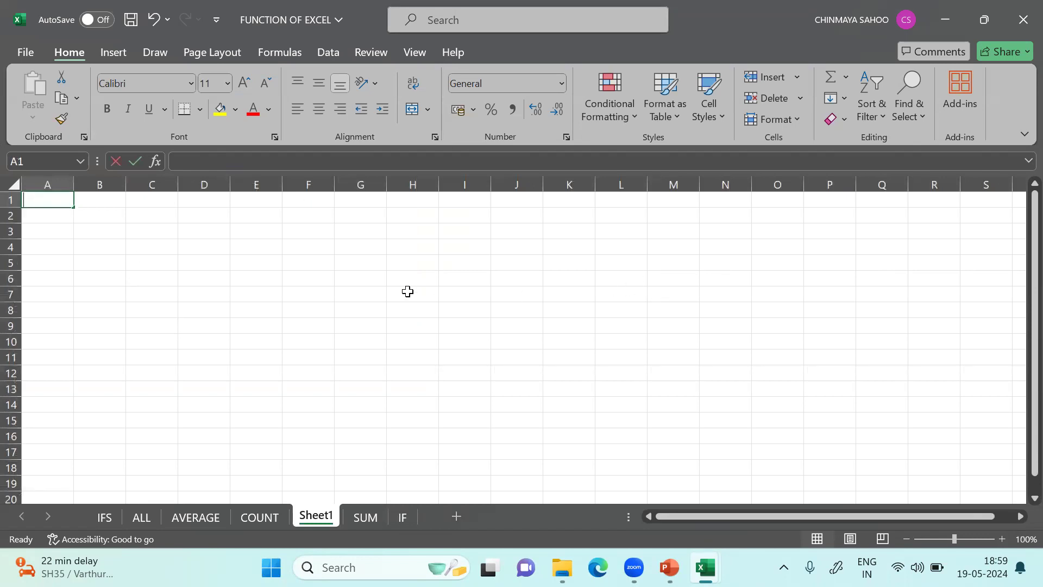
type("SL NO")
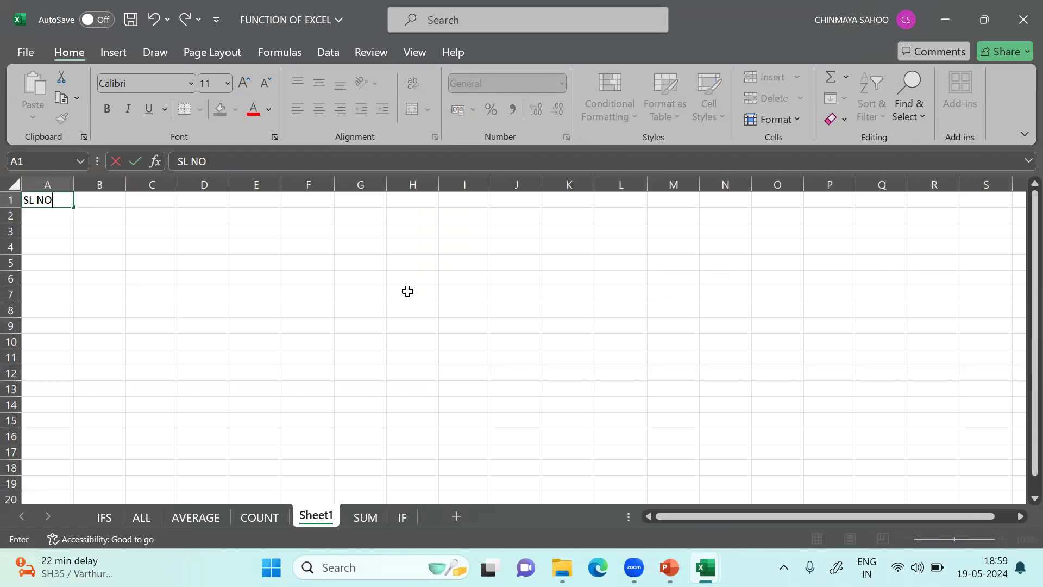
key("Tab")
type("SUBJECT")
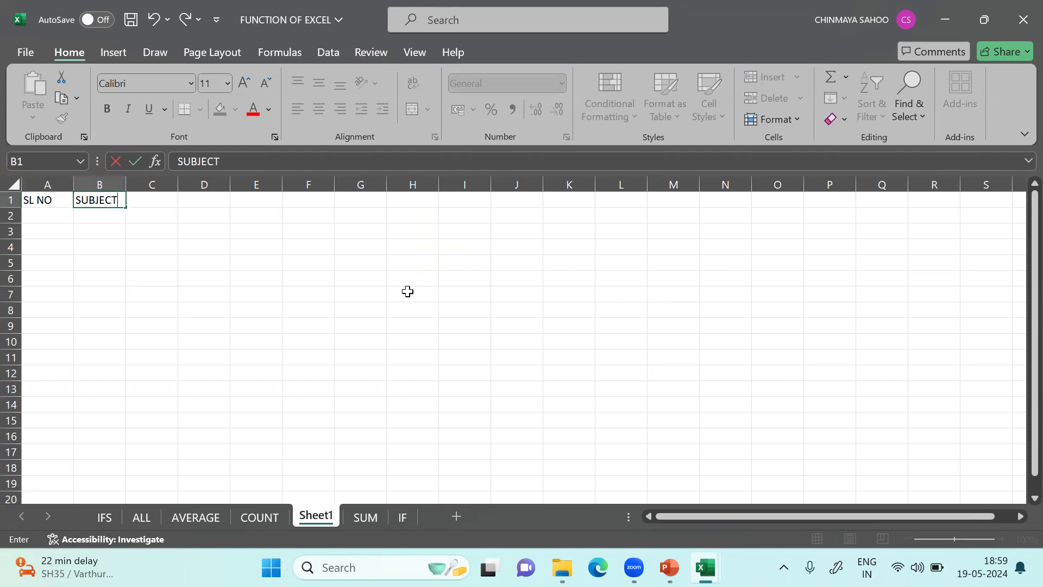
left_click(832, 455)
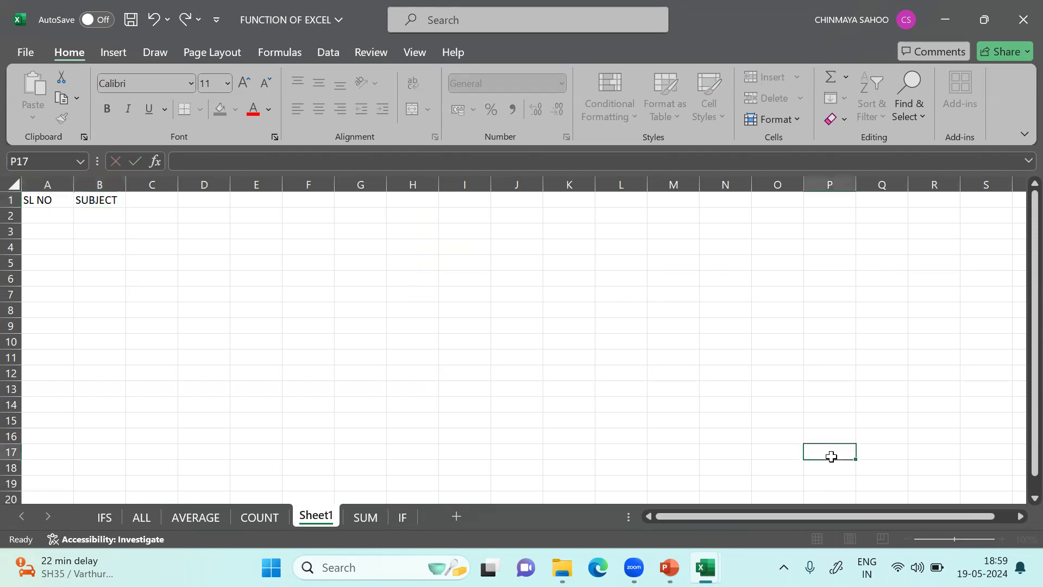
Enter the serial numbers 1, 2, 3 and 4 in cells A2 to A5 under SL NO
left_click(46, 202)
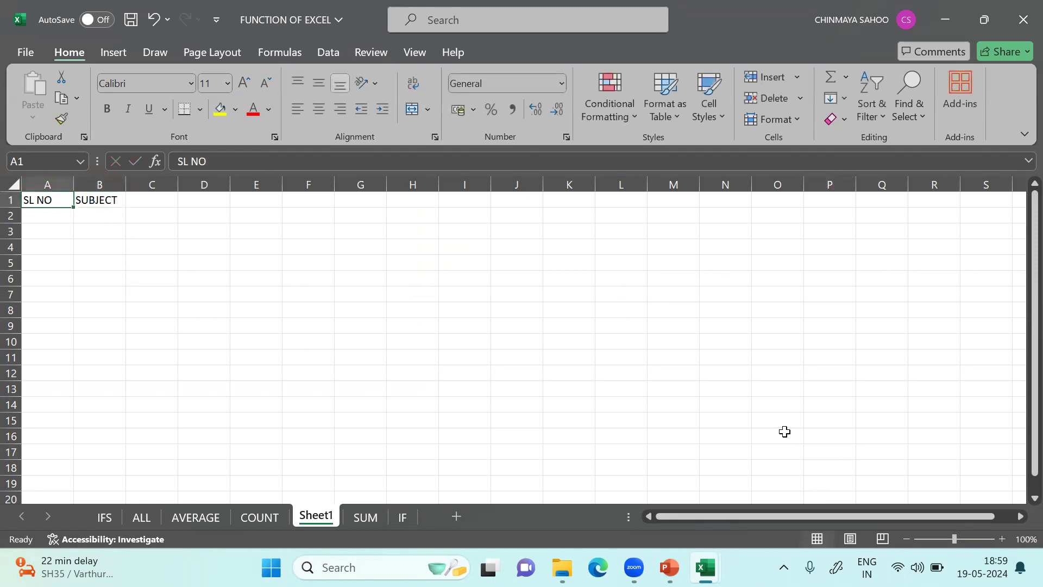
left_click(999, 539)
left_click(1000, 539)
left_click(1000, 539)
left_click(1000, 539)
left_click(1000, 539)
left_click(1000, 539)
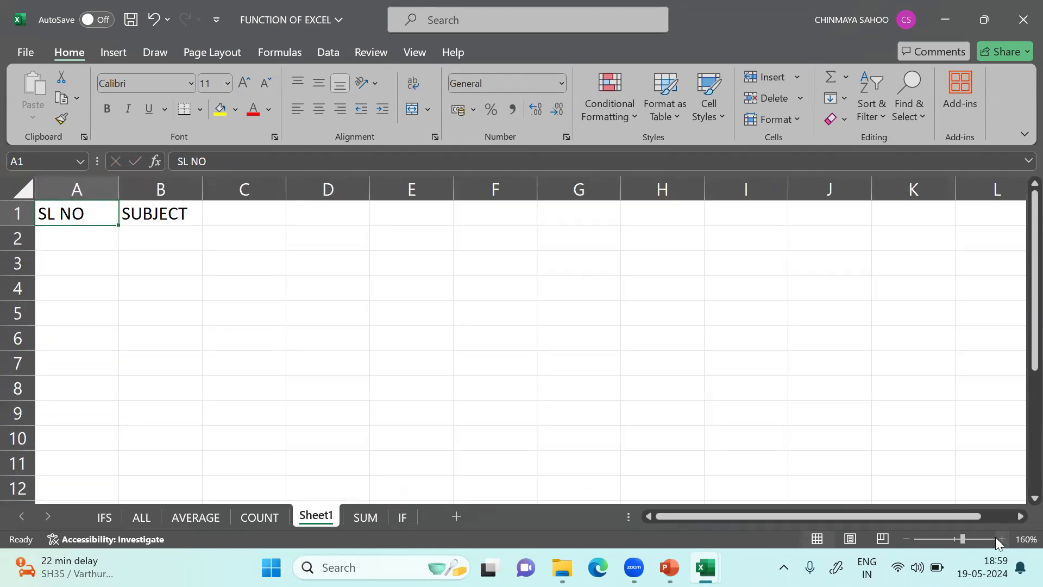
left_click(85, 235)
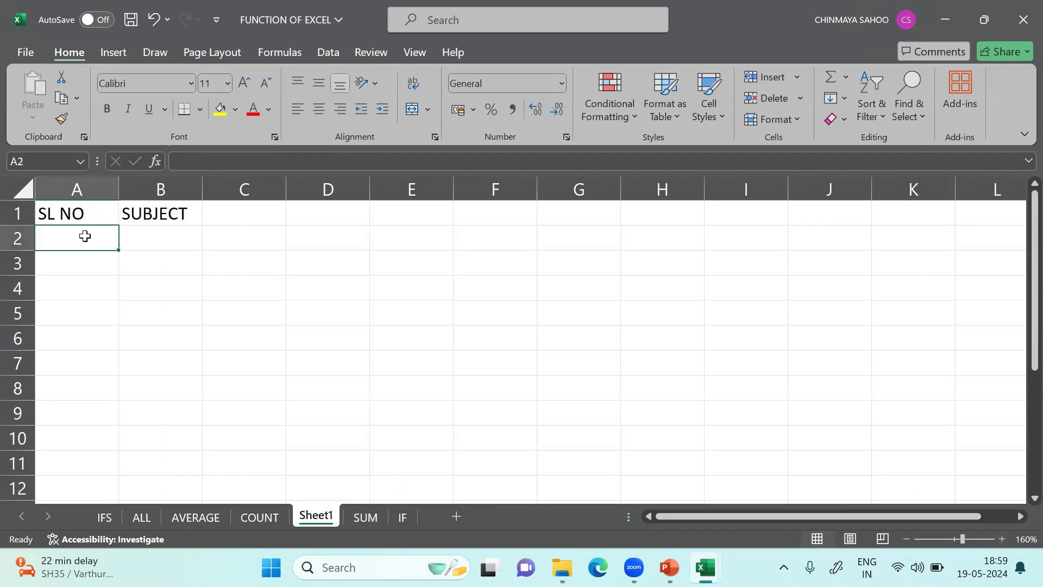
type("1")
key("Return")
type("2")
key("Return")
type("3")
key("Return")
type("4")
key("Return")
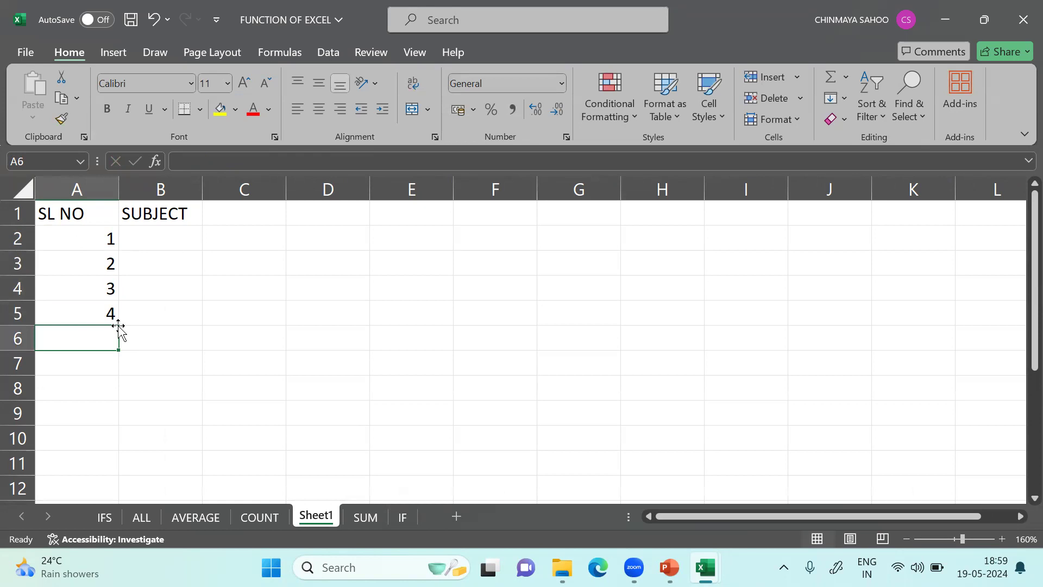
Undo the four serial number entries in cells A2 to A5
key("ctrl+z")
key("ctrl+z")
key("ctrl+z")
key("ctrl+z")
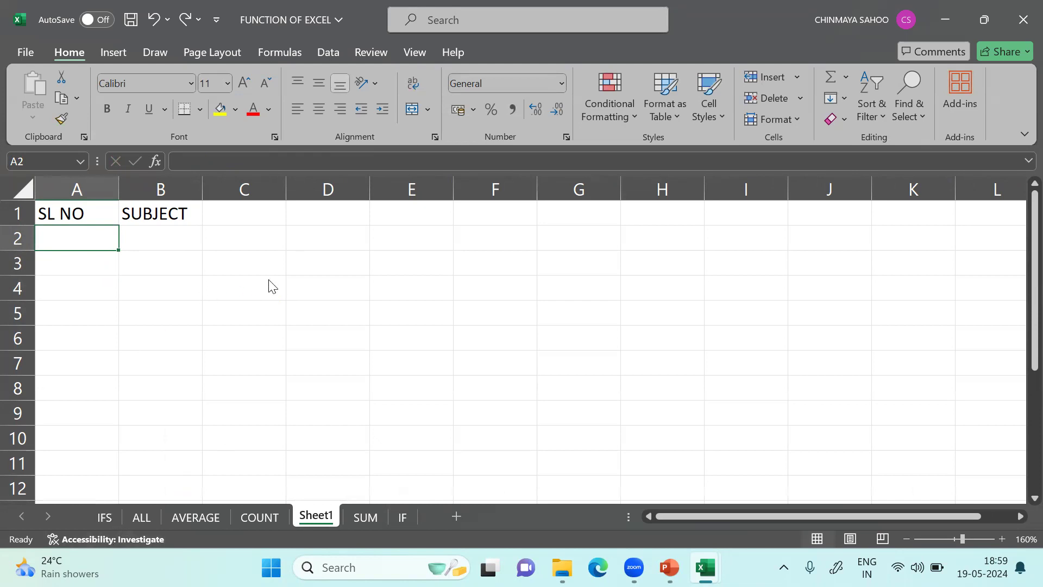
Set the drawing pen's ink colour to red and undo the two trial strokes on the sheet
left_click_drag(291, 255, 292, 277)
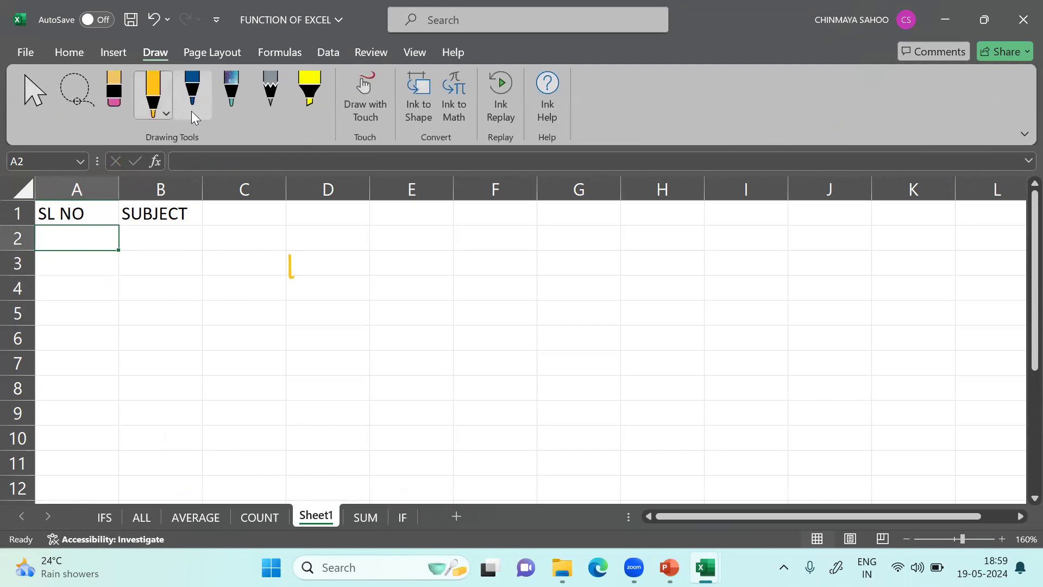
left_click(167, 113)
left_click(202, 247)
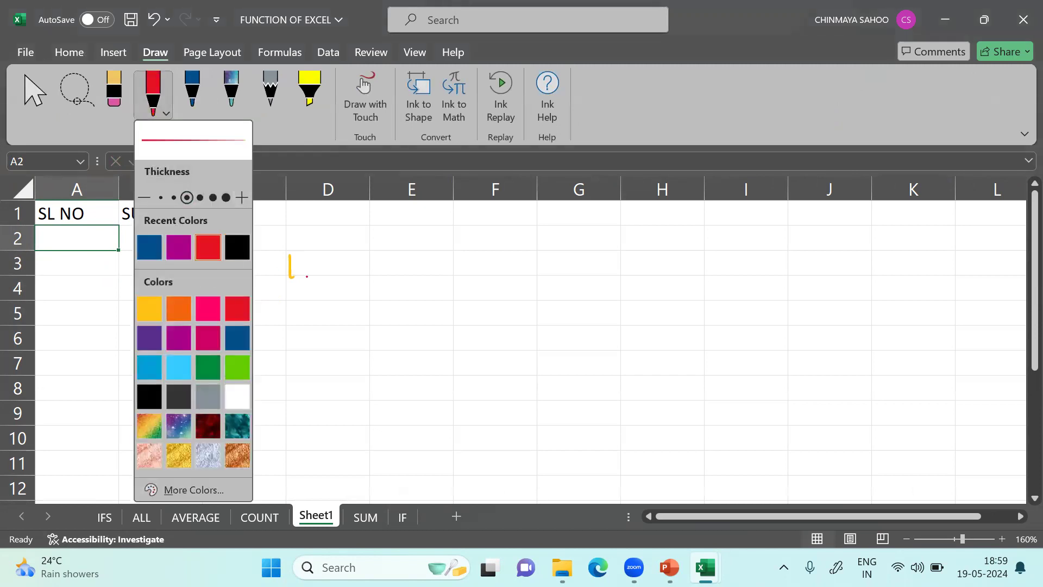
left_click_drag(289, 256, 290, 278)
key("ctrl+z")
key("ctrl+z")
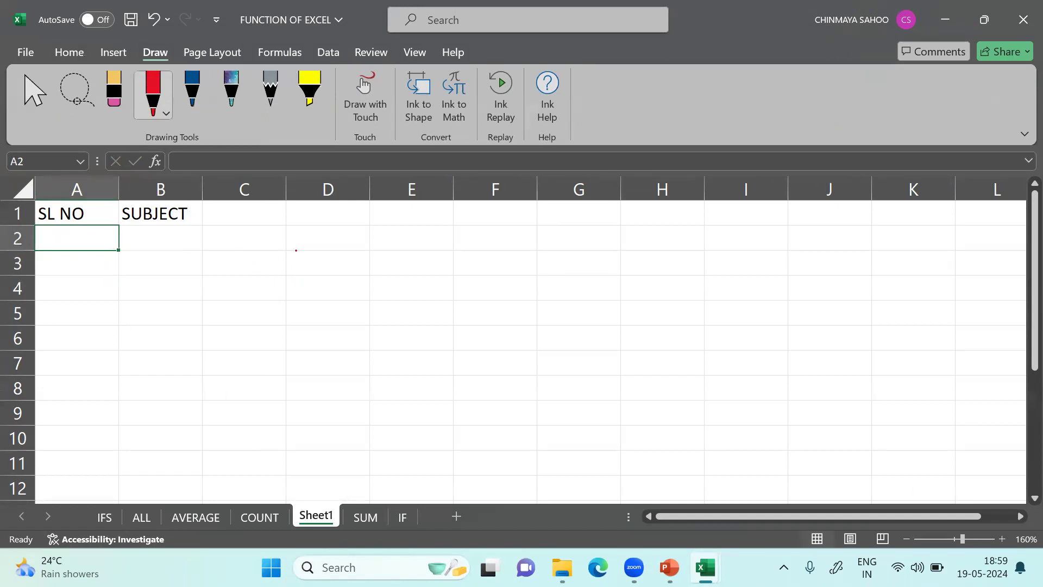
Handwrite the series 1, 2, 3 over column D with bracketed differences of 1, circle it, and write 1 and 4 over column F
mouse_move(319, 240)
left_mouse_down()
mouse_move(319, 263)
mouse_move(337, 288)
mouse_move(308, 329)
left_mouse_up()
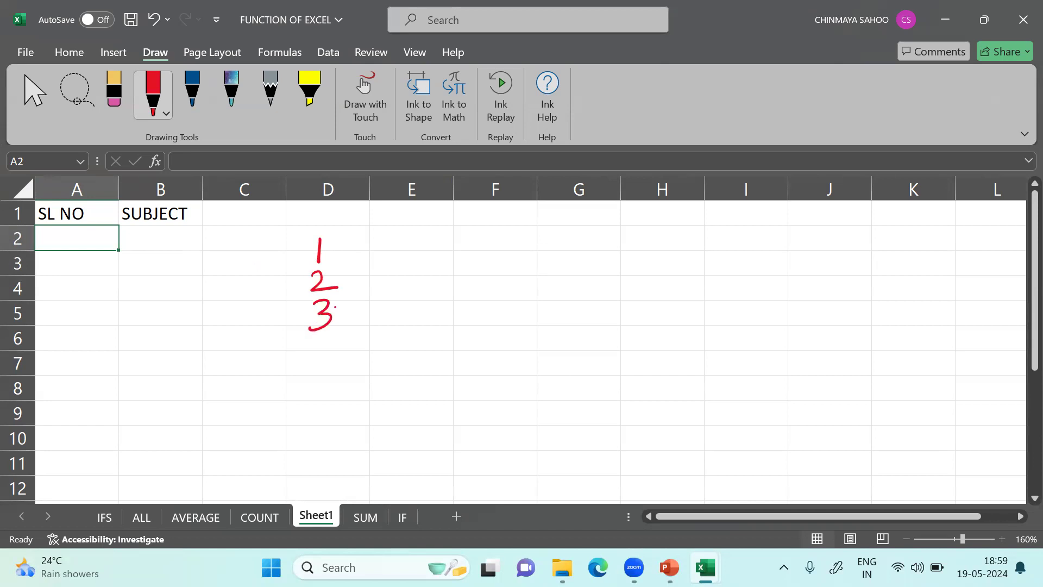
left_click_drag(471, 225, 493, 282)
mouse_move(324, 246)
left_mouse_down()
mouse_move(346, 260)
mouse_move(330, 278)
mouse_move(356, 300)
mouse_move(336, 320)
left_mouse_up()
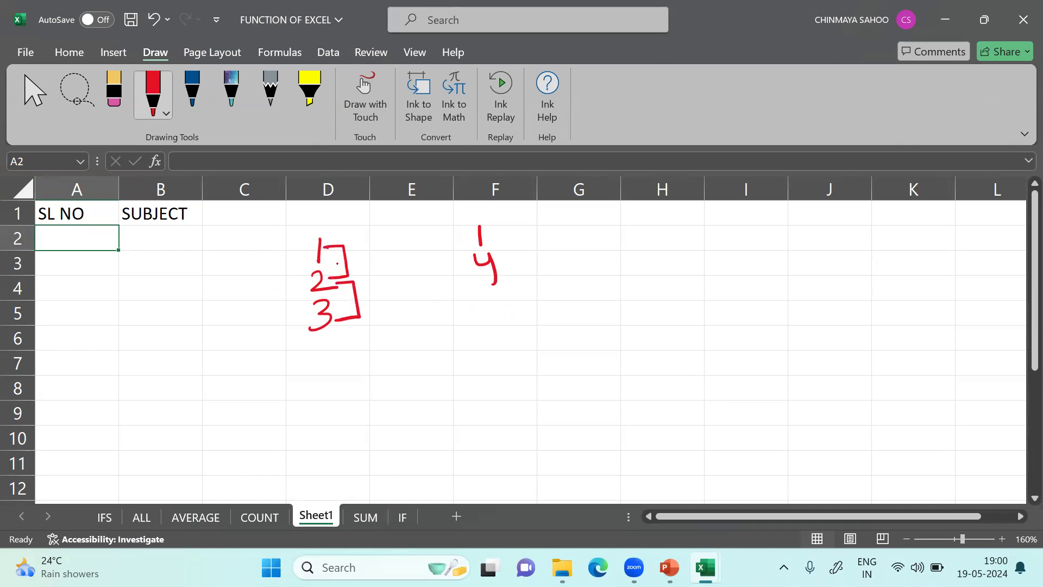
left_click_drag(356, 251, 368, 311)
mouse_move(279, 299)
left_mouse_down()
mouse_move(343, 232)
mouse_move(274, 263)
left_mouse_up()
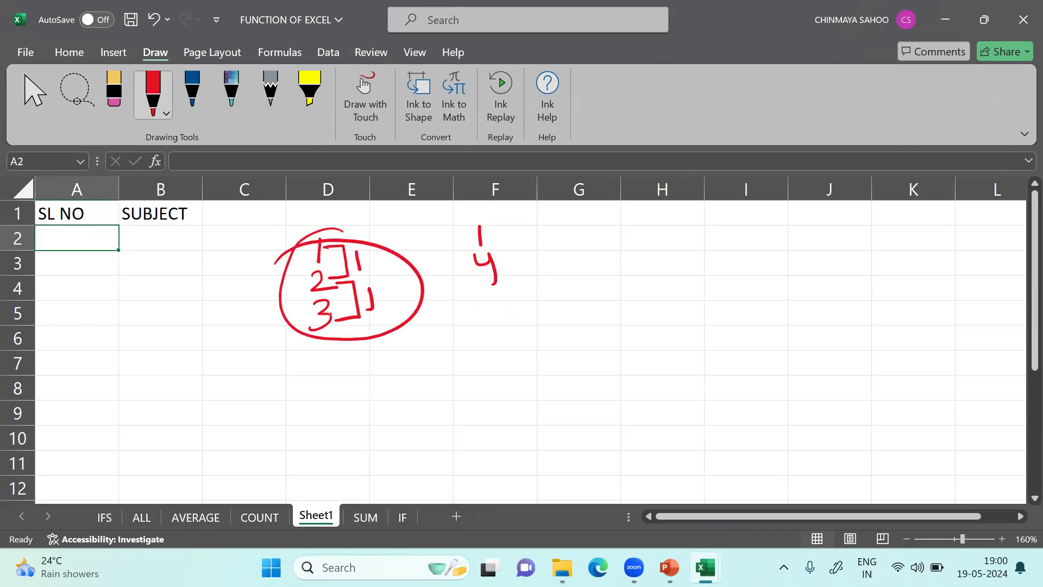
Undo the circle around 1, 2, 3, outline only the 1 and 2, and draw a line downward from them
key("ctrl+z")
key("ctrl+z")
mouse_move(284, 235)
left_mouse_down()
mouse_move(293, 292)
mouse_move(379, 235)
mouse_move(306, 233)
left_mouse_up()
left_click_drag(383, 279, 391, 400)
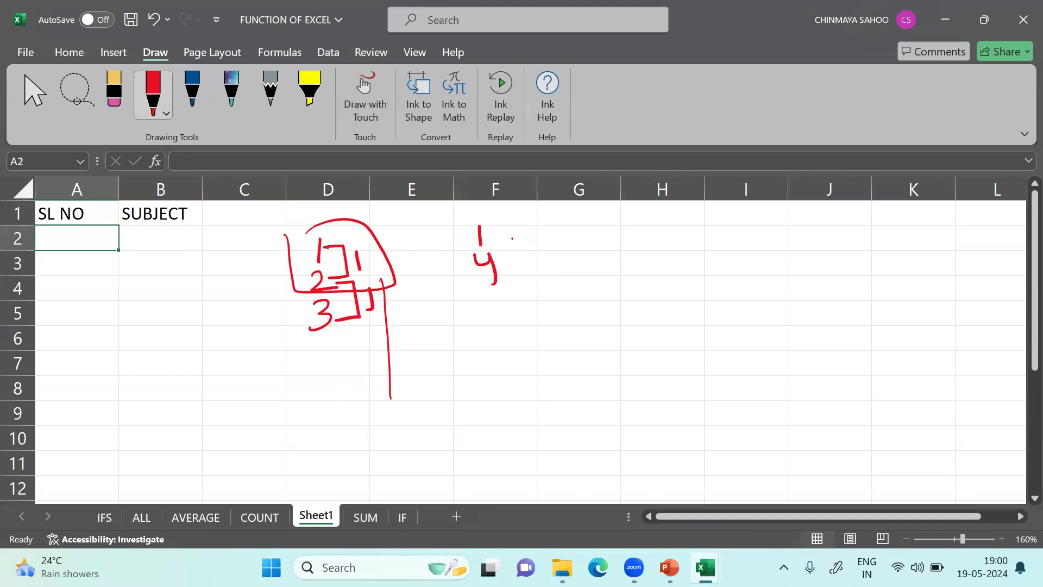
Handwrite 7 and 10 below the 1 and 4, bracket the differences of 3, and clear all ink from the sheet
mouse_move(490, 232)
left_mouse_down()
mouse_move(503, 269)
mouse_move(516, 264)
left_mouse_up()
left_click_drag(487, 301, 508, 319)
mouse_move(495, 313)
left_mouse_down()
mouse_move(517, 310)
mouse_move(514, 362)
mouse_move(535, 340)
left_mouse_up()
left_click_drag(524, 291, 540, 344)
left_click_drag(568, 292, 566, 329)
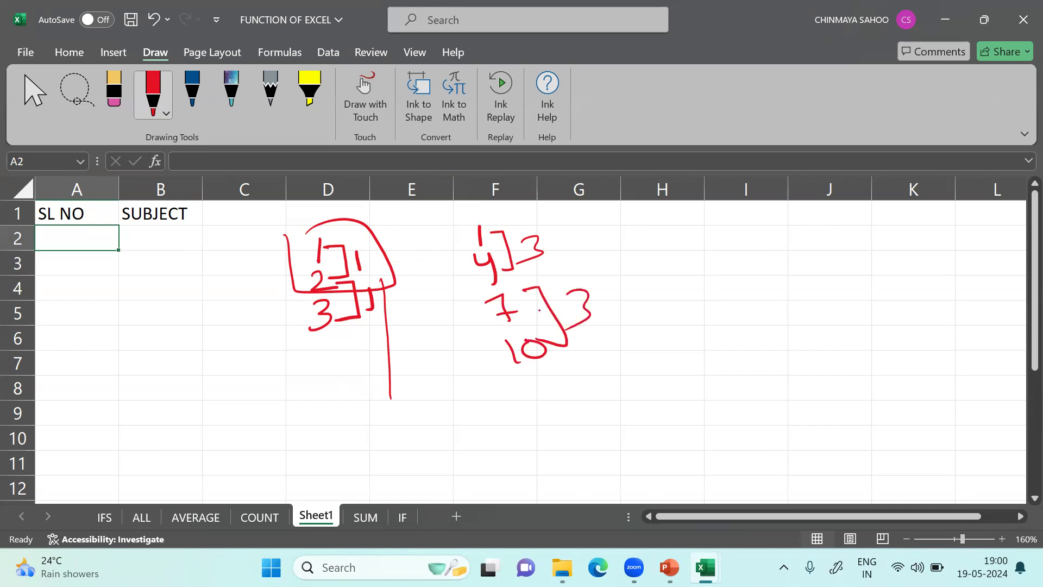
mouse_move(438, 421)
left_mouse_down()
mouse_move(552, 287)
mouse_move(395, 249)
mouse_move(287, 278)
mouse_move(438, 268)
mouse_move(520, 325)
left_mouse_up()
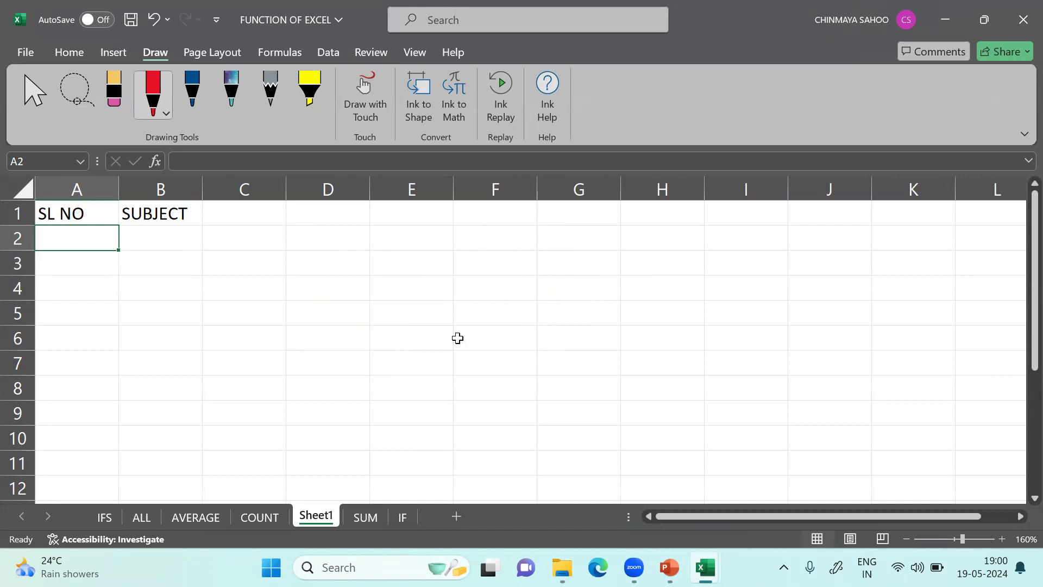
Enter the starting serial numbers 1 in cell A2 and 2 in cell A3
type("1")
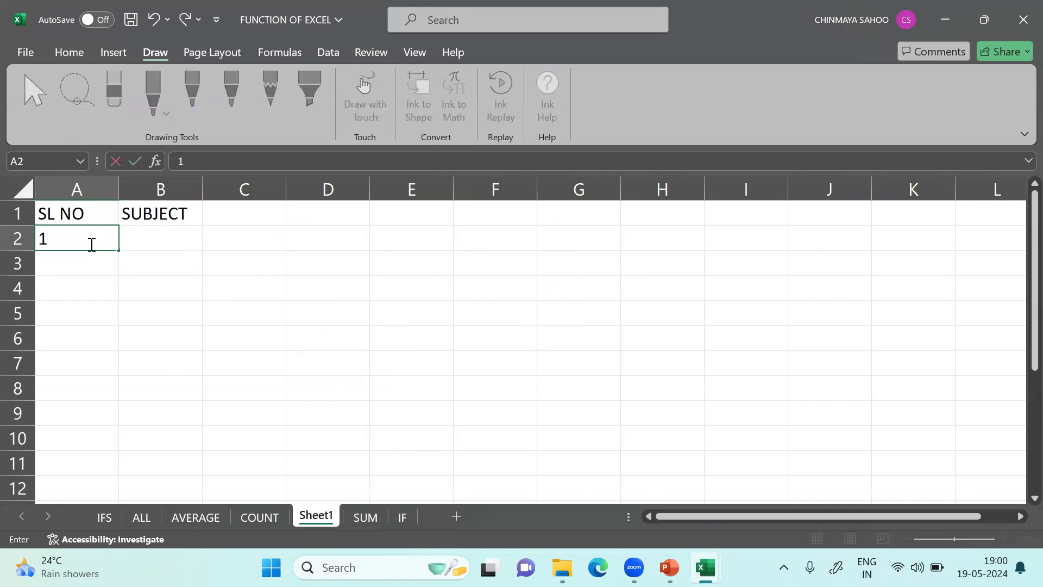
left_click(86, 256)
type("2")
left_click(168, 256)
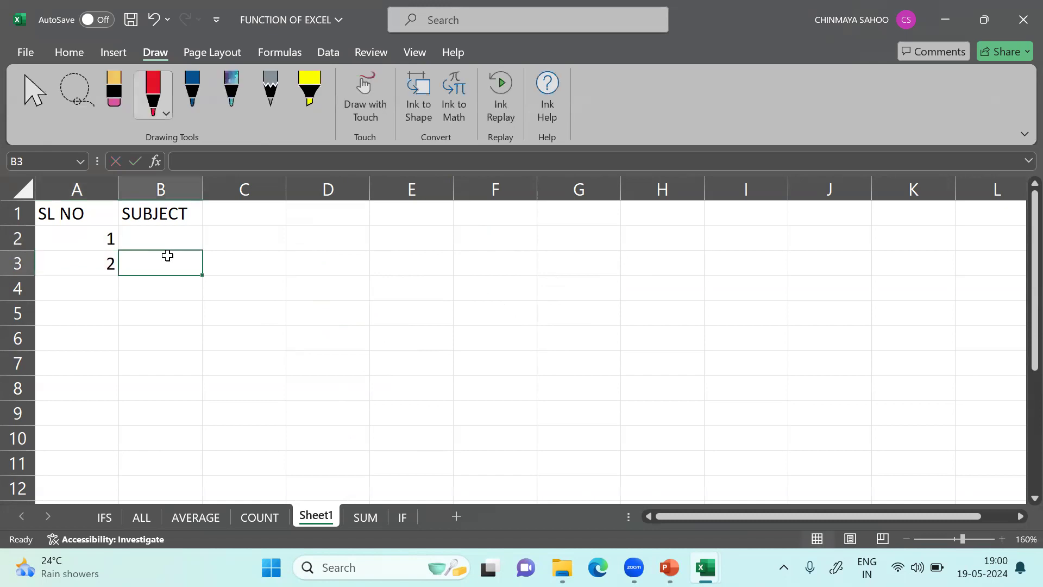
Fill the number series from A2:A3 down through A11 and undo the fill
left_click(92, 239)
left_click_drag(92, 239, 96, 256)
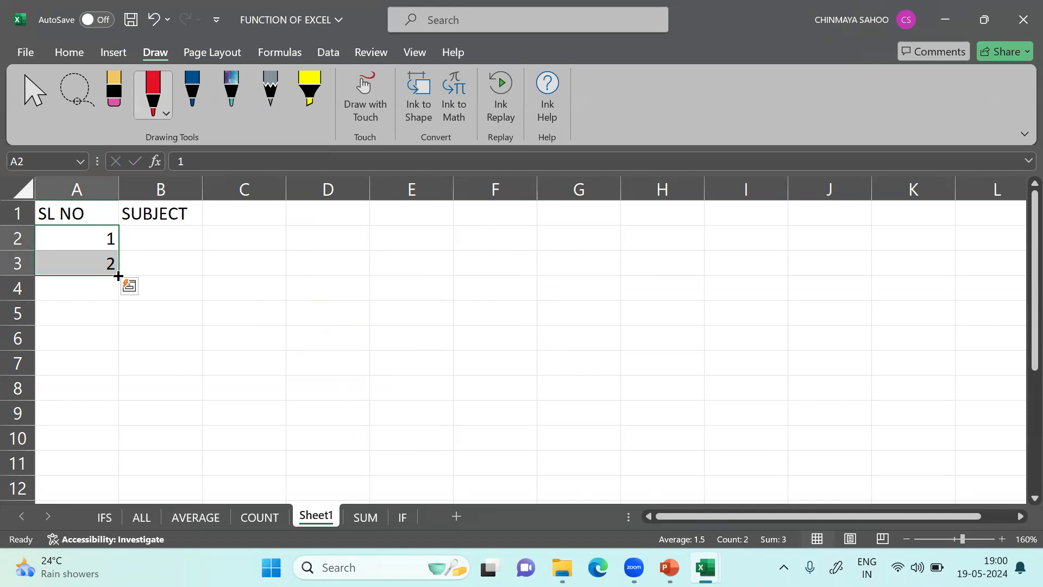
left_click_drag(118, 276, 111, 465)
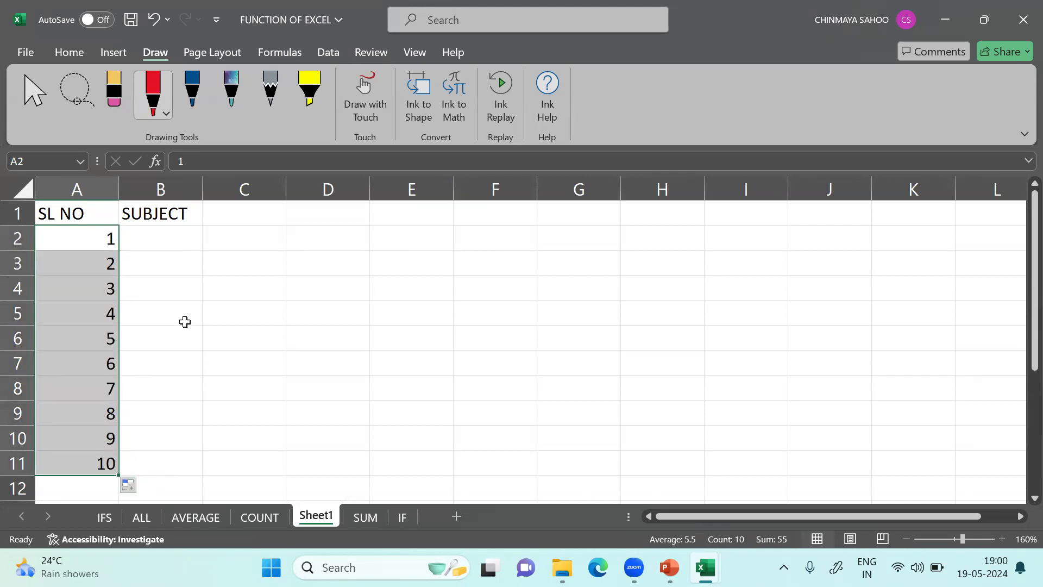
key("ctrl+z")
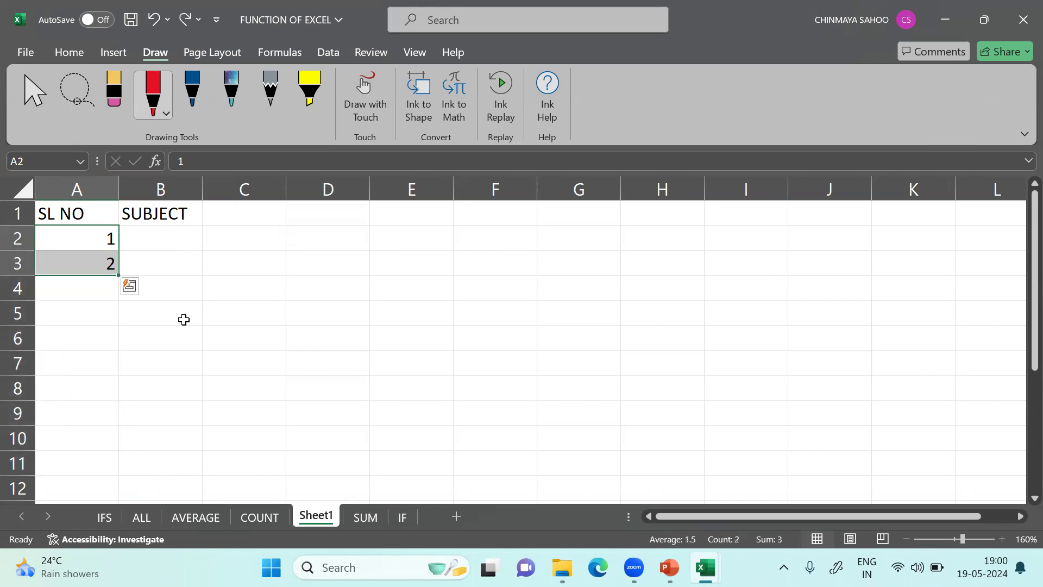
Set cell A3 to 5 and fill the number series from A2:A3 down through A10
left_click(153, 286)
left_click(99, 266)
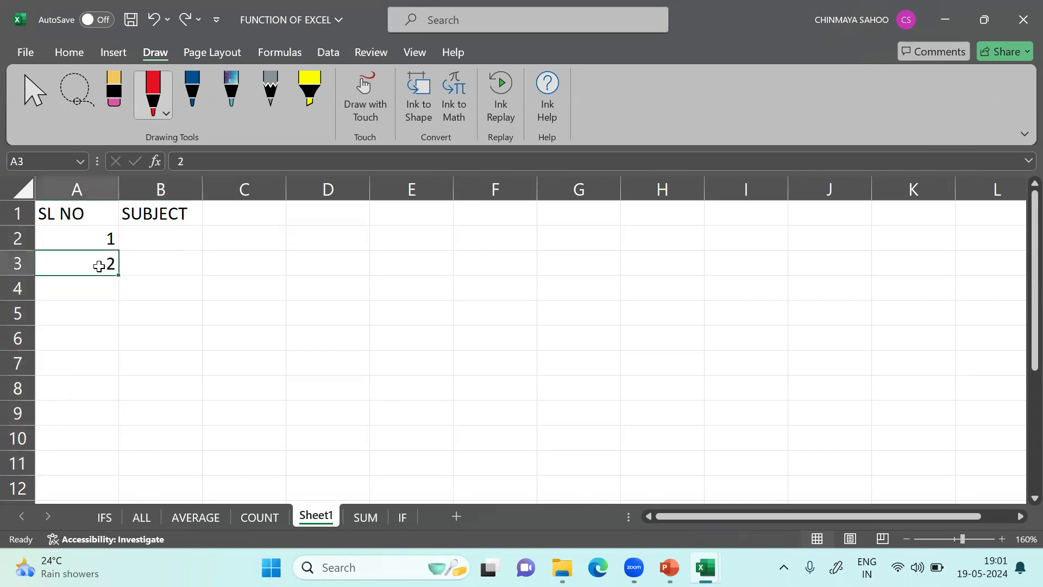
type("5")
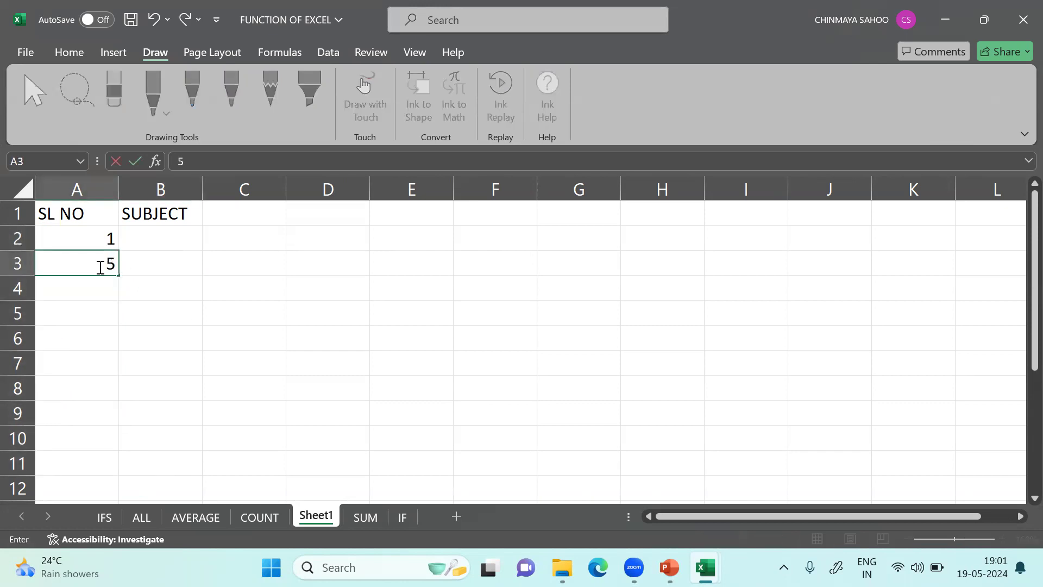
left_click(147, 268)
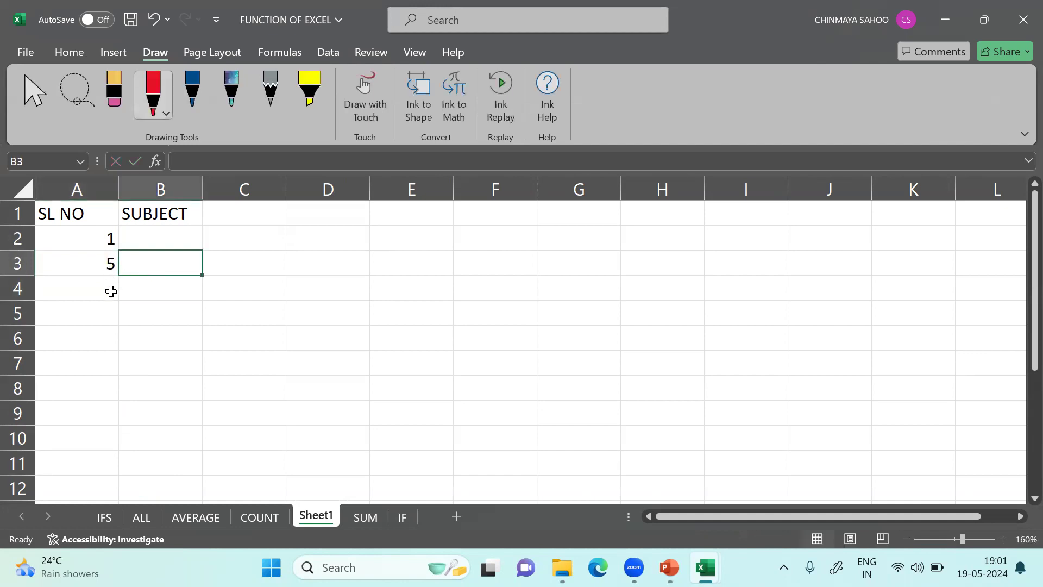
left_click(108, 241)
left_click_drag(108, 240, 107, 440)
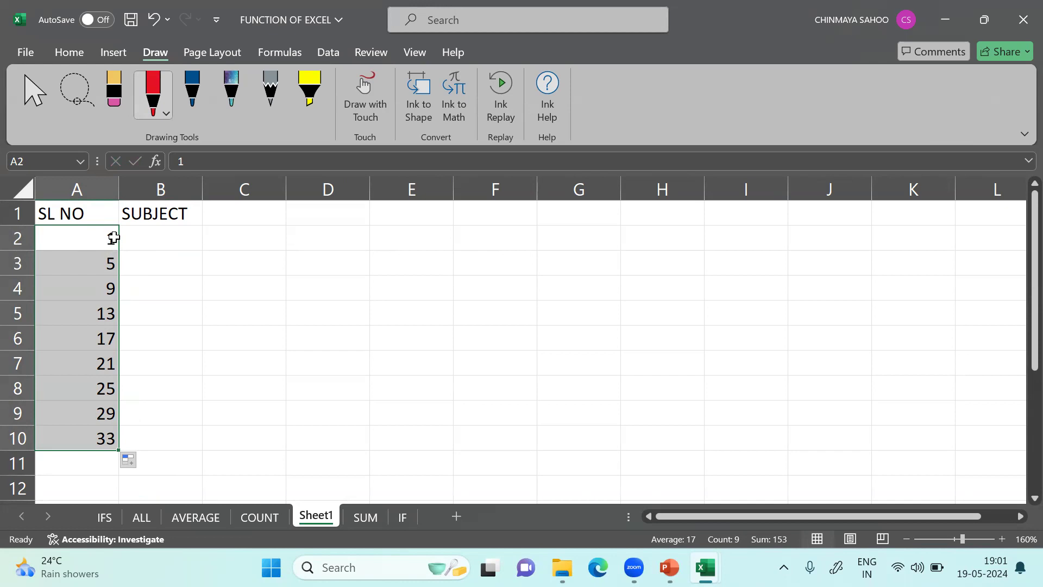
left_click(156, 296)
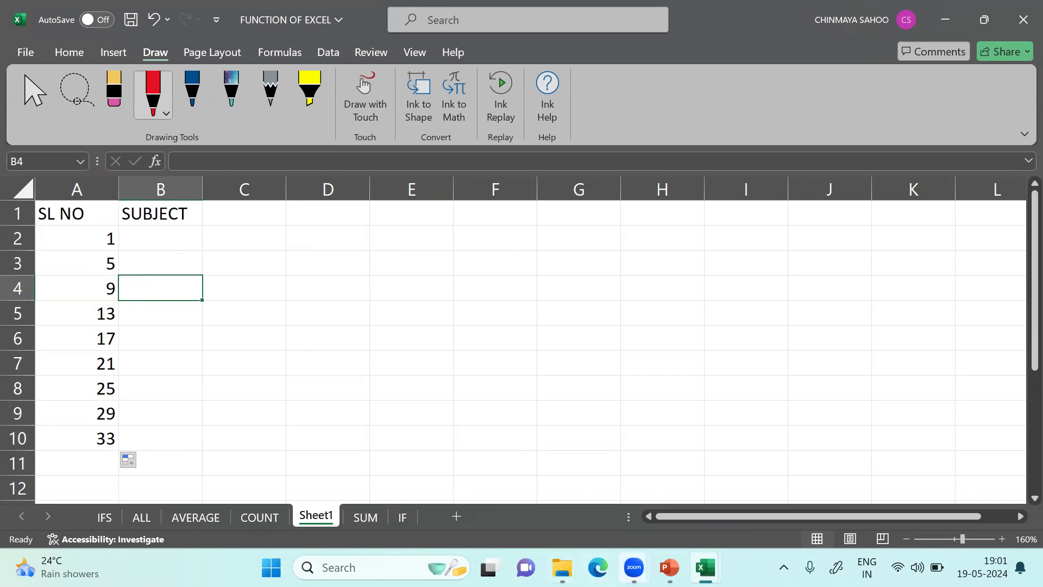
Switch to the PowerPoint presentation at the slide on the COUNT and AVERAGE functions
mouse_move(634, 568)
left_click(669, 567)
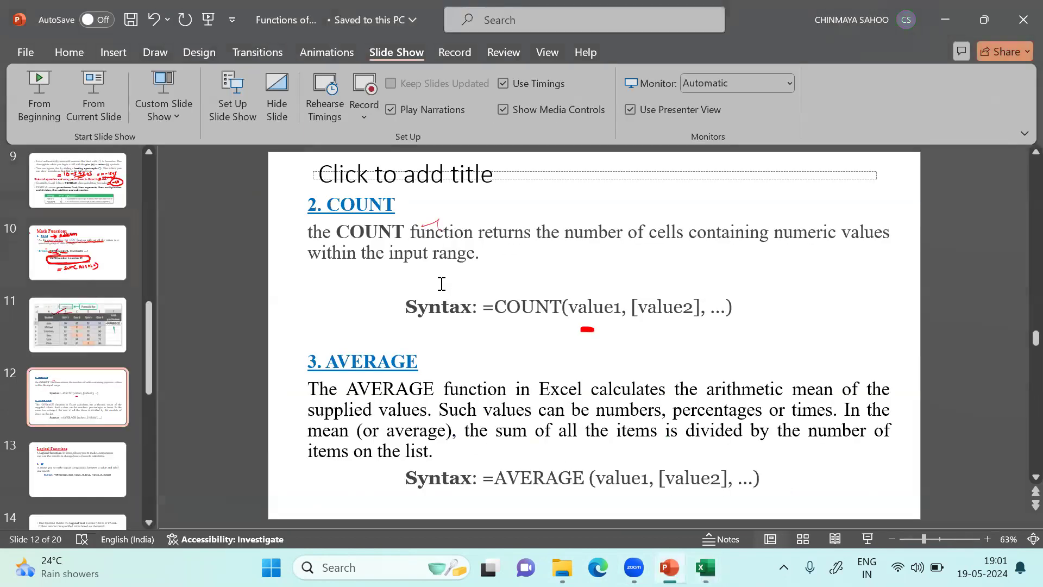